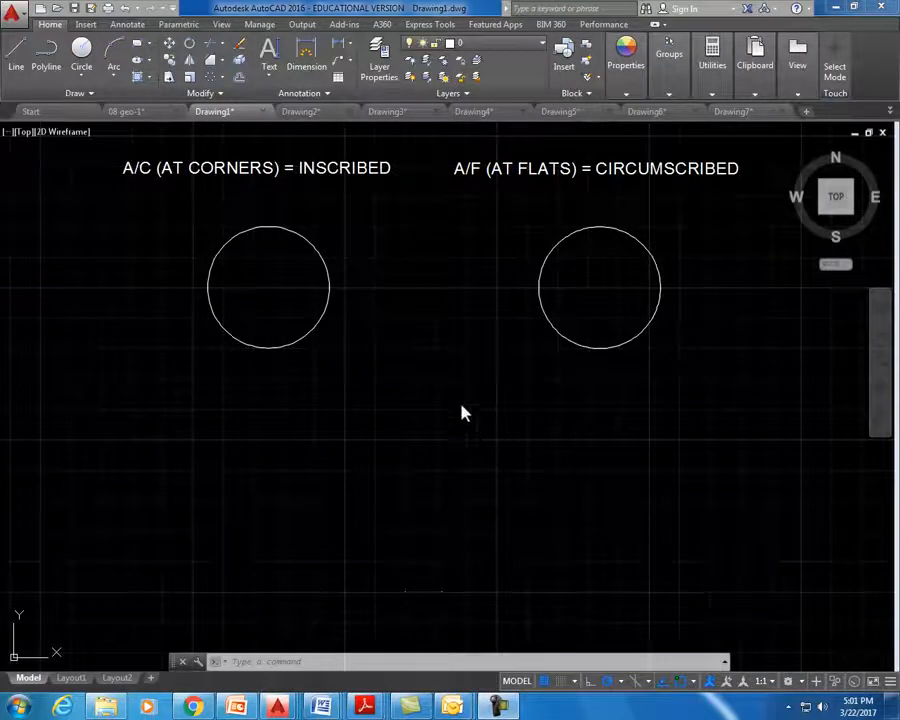
Draw a 5-sided polygon inscribed in the A/C circle, centered on it with radius 1 and one corner at the circle's lowest point
left_click(150, 45)
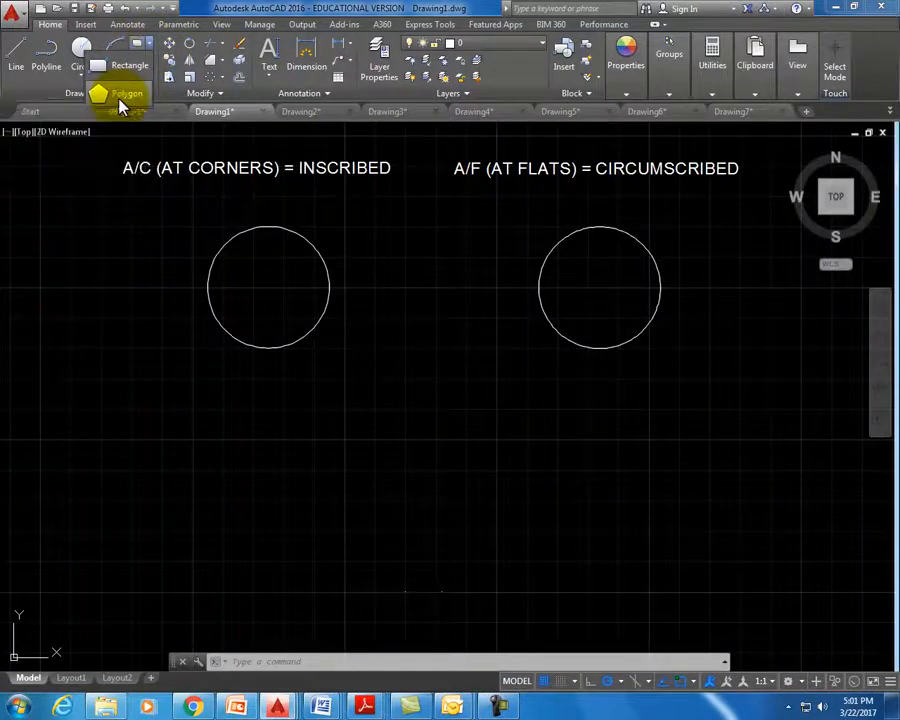
left_click(120, 95)
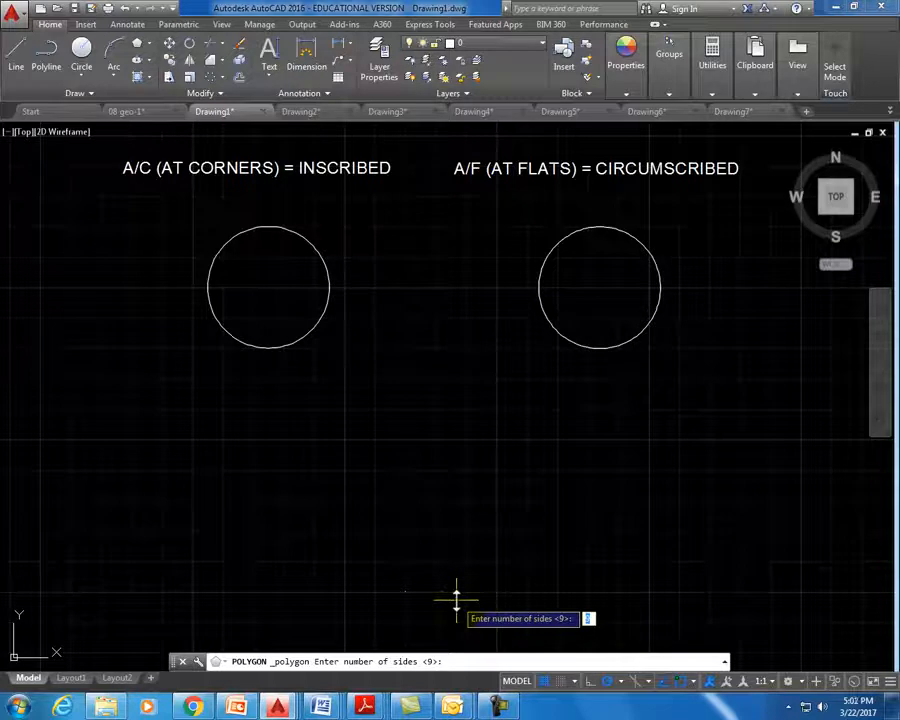
type("5")
key("Return")
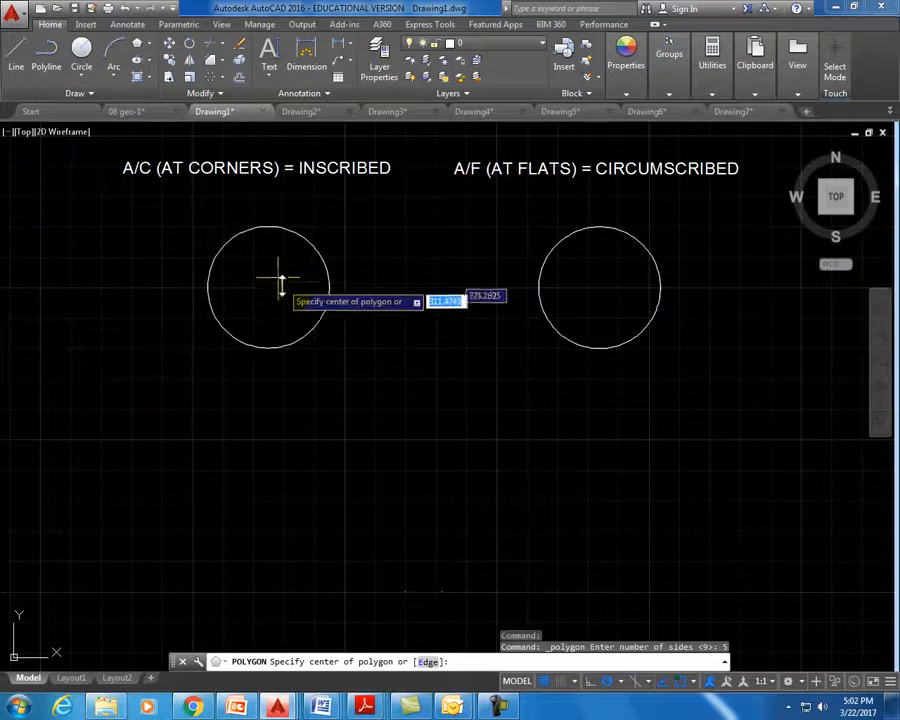
left_click(695, 683)
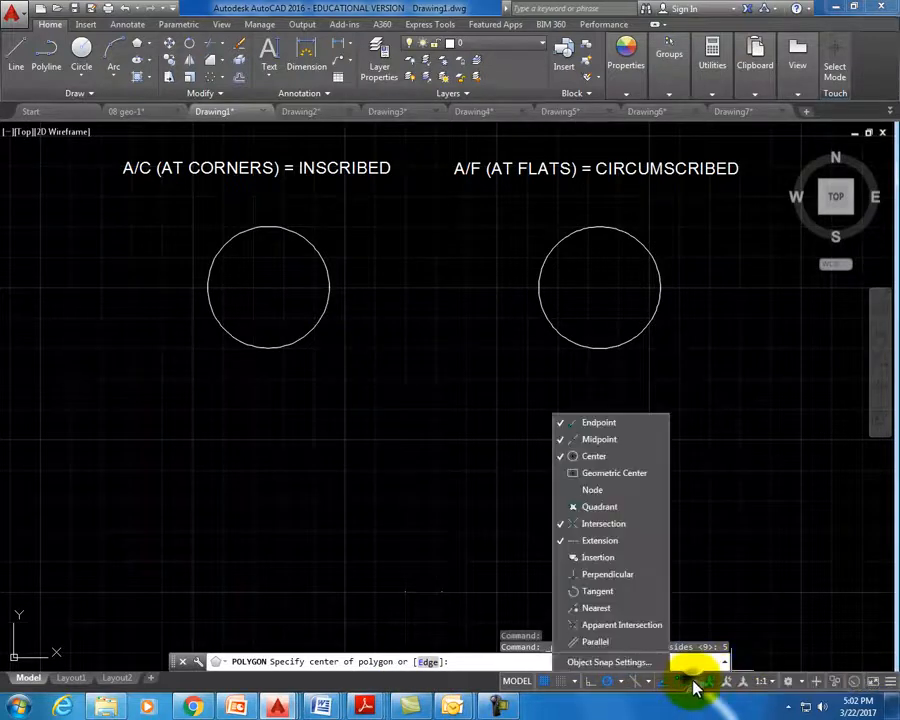
left_click(562, 455)
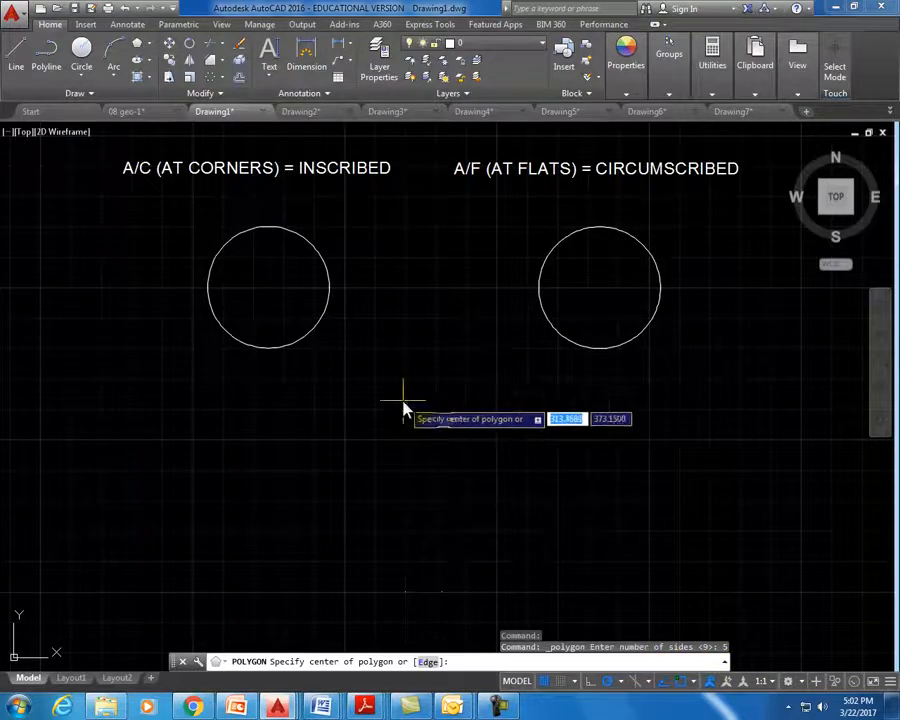
left_click(309, 342)
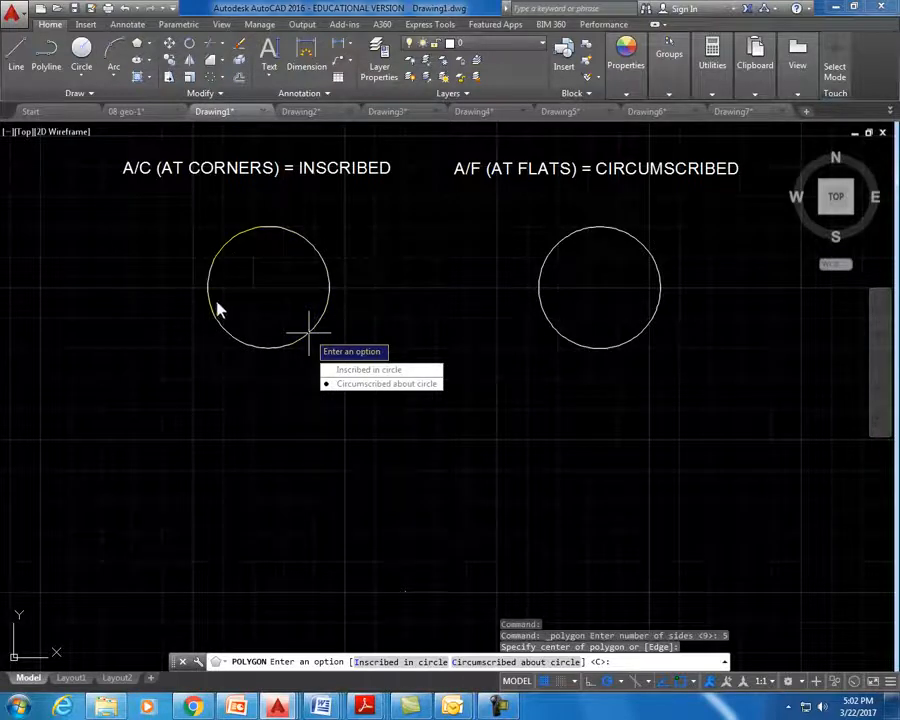
left_click(362, 372)
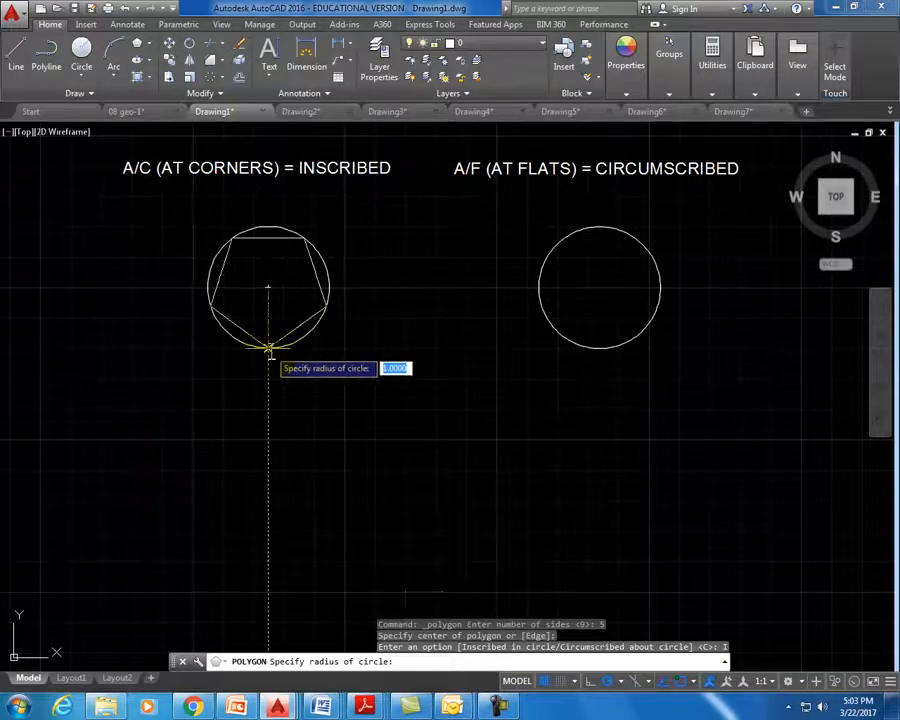
left_click(268, 349)
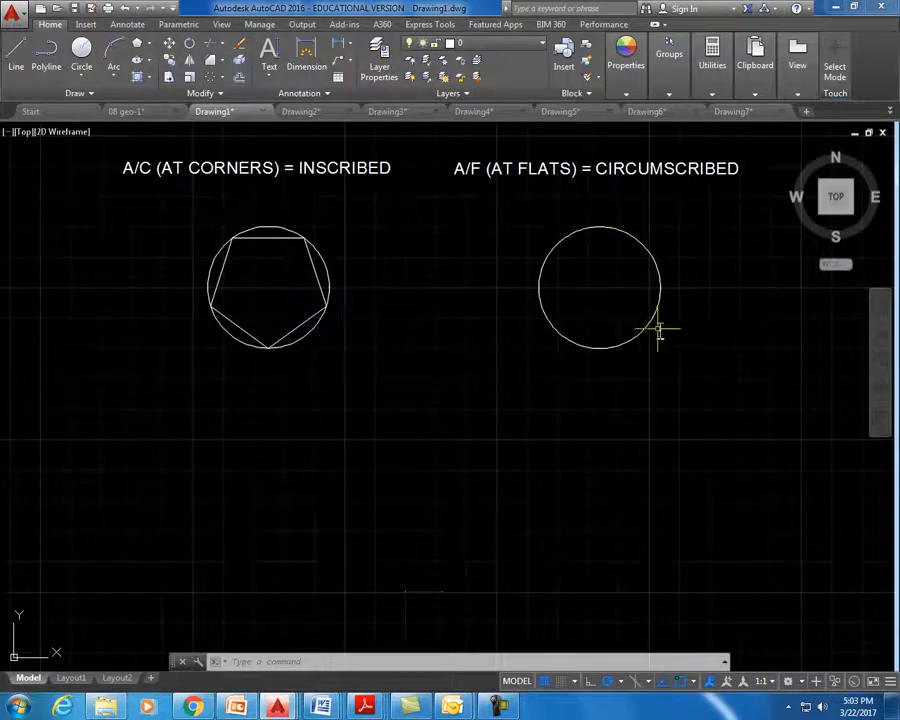
Draw a 5-sided polygon circumscribed about the A/F circle, centered on it with radius 1 and a flat side at its lowest point
left_click(137, 45)
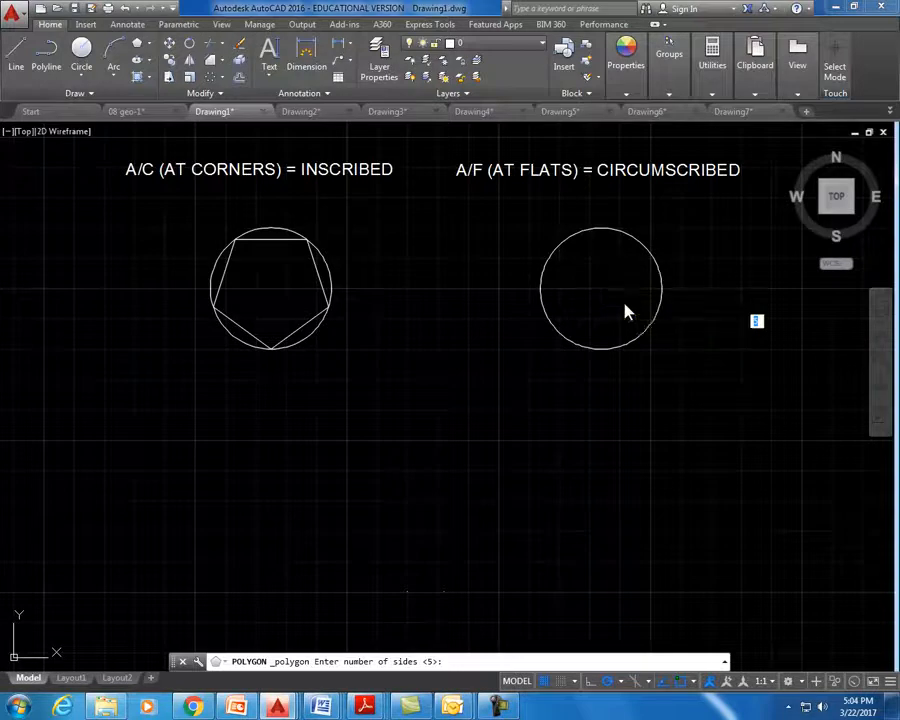
key("Return")
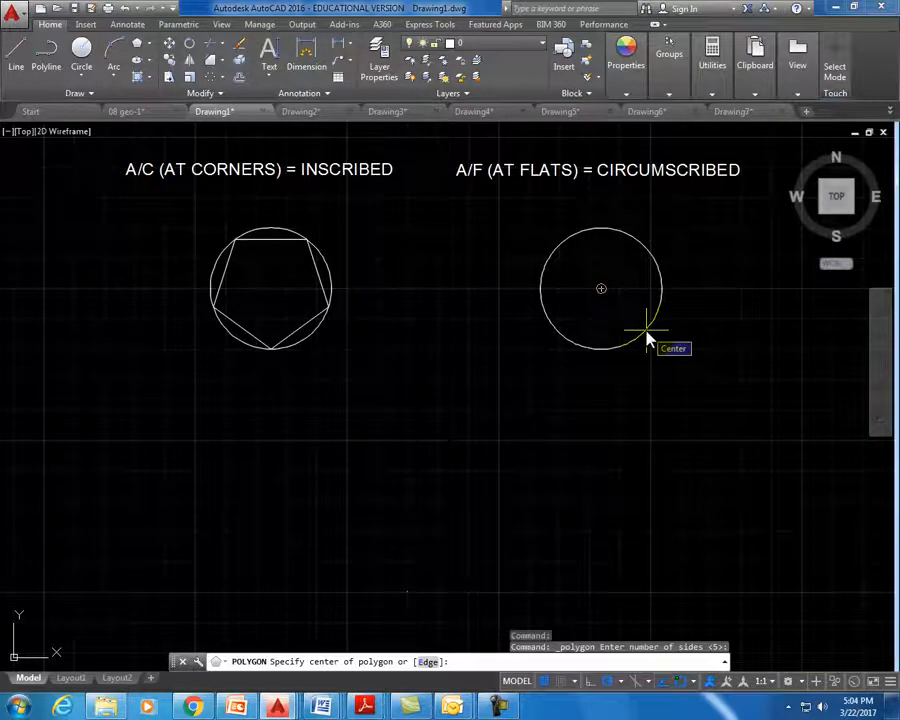
left_click(648, 342)
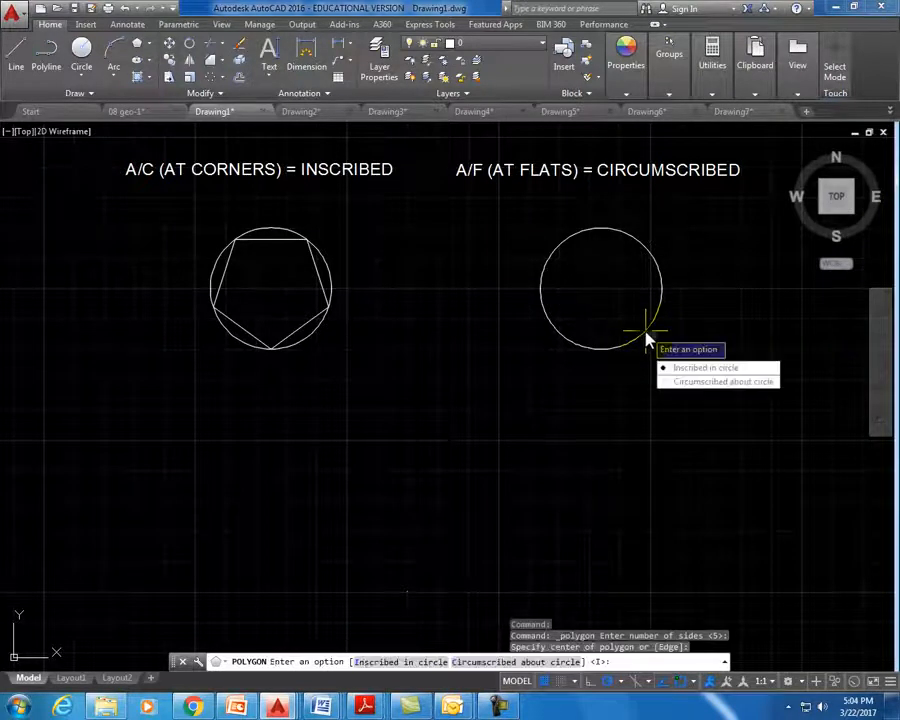
left_click(703, 388)
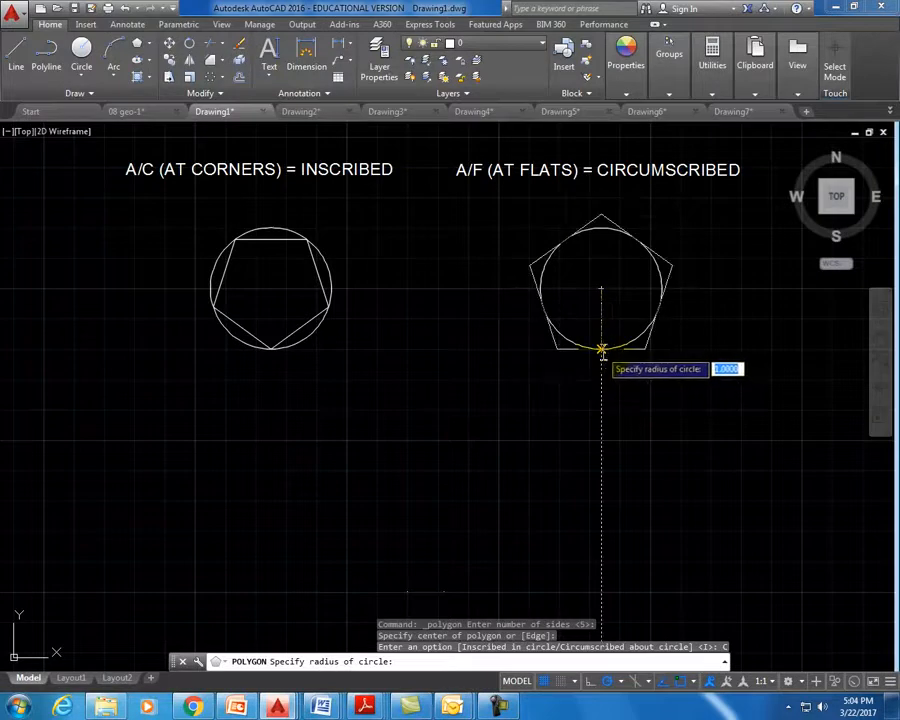
left_click(601, 349)
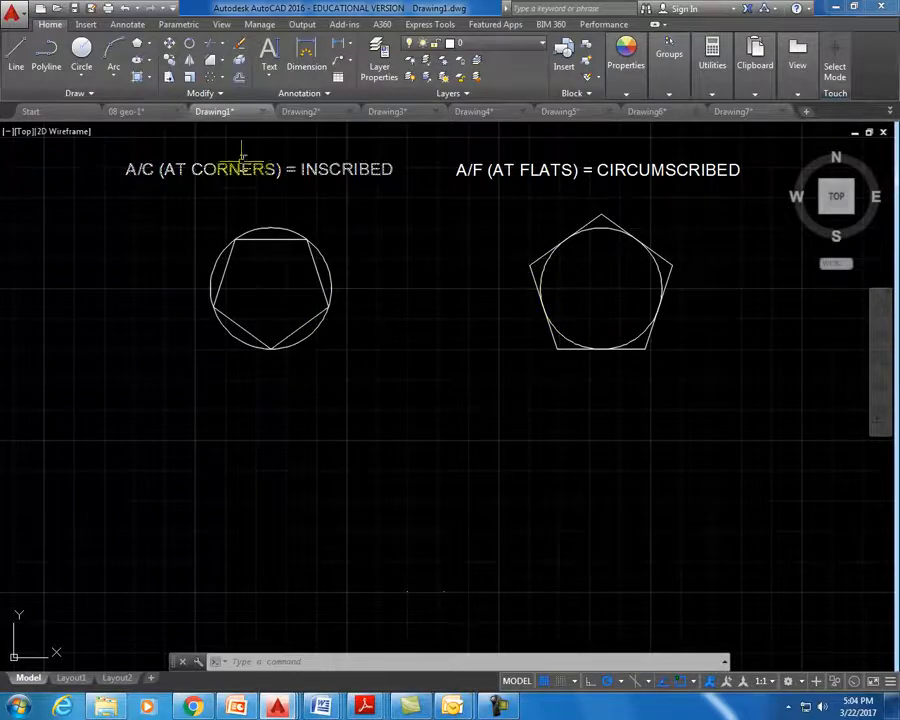
Draw a 5-sided polygon with the Edge option, using the two small points below the circles, about 0.6 apart, as edge endpoints
left_click(137, 59)
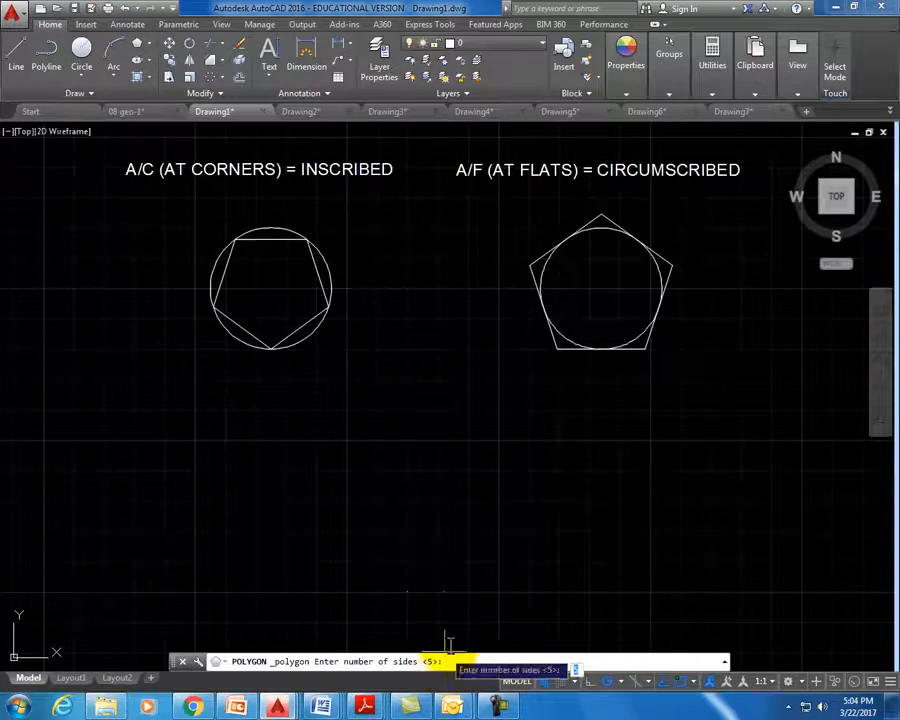
key("Return")
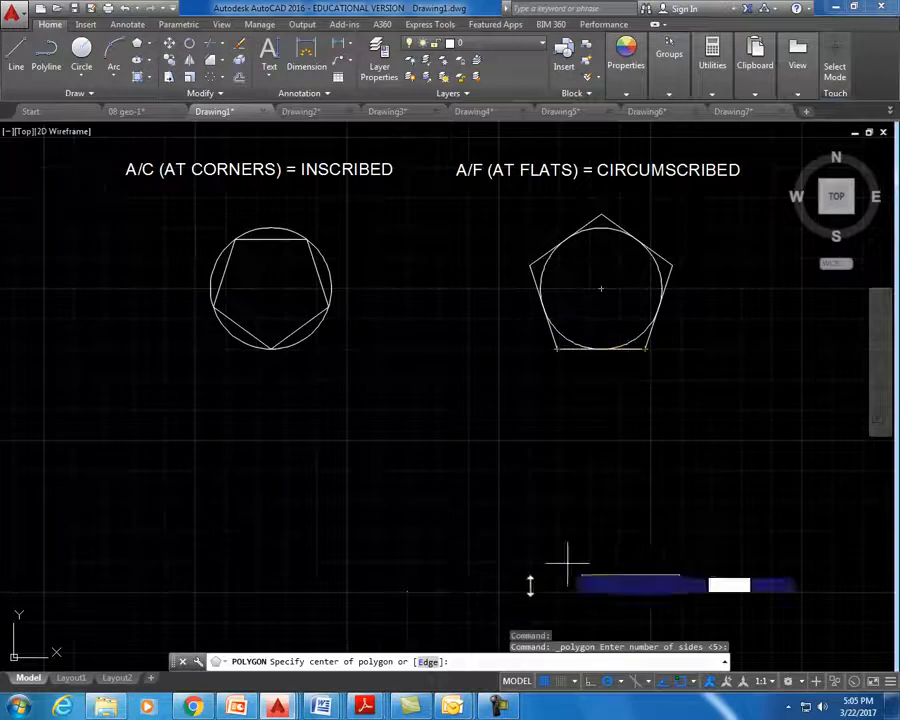
left_click(429, 665)
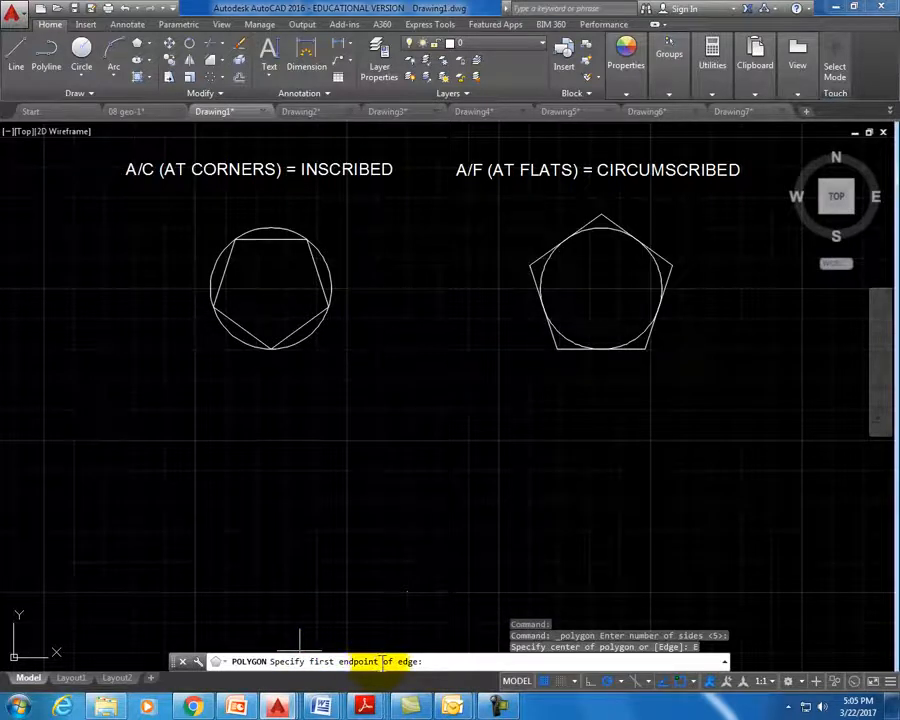
left_click(408, 596)
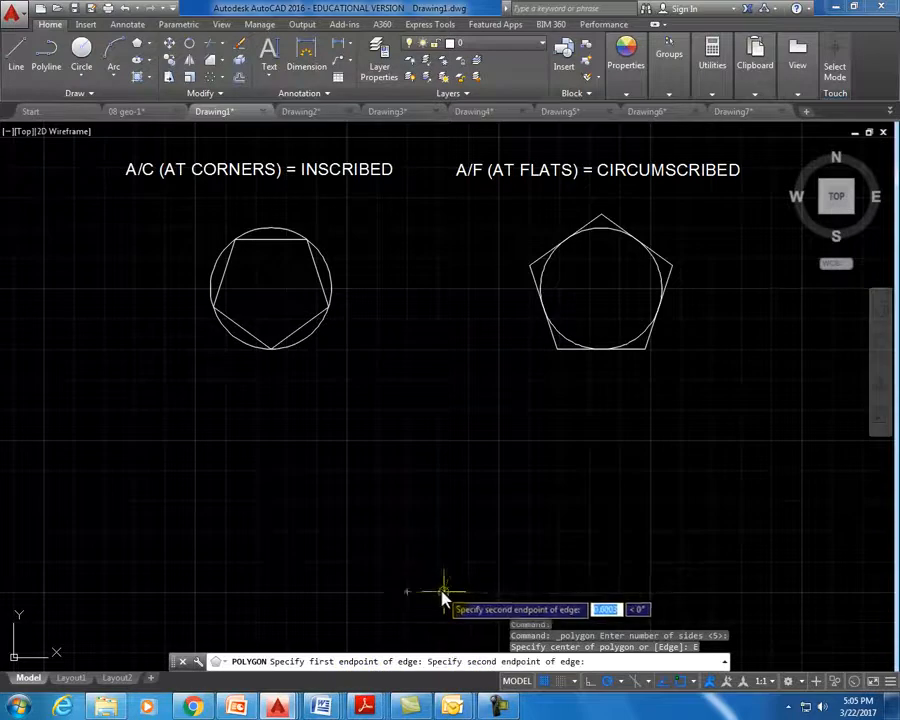
left_click(444, 596)
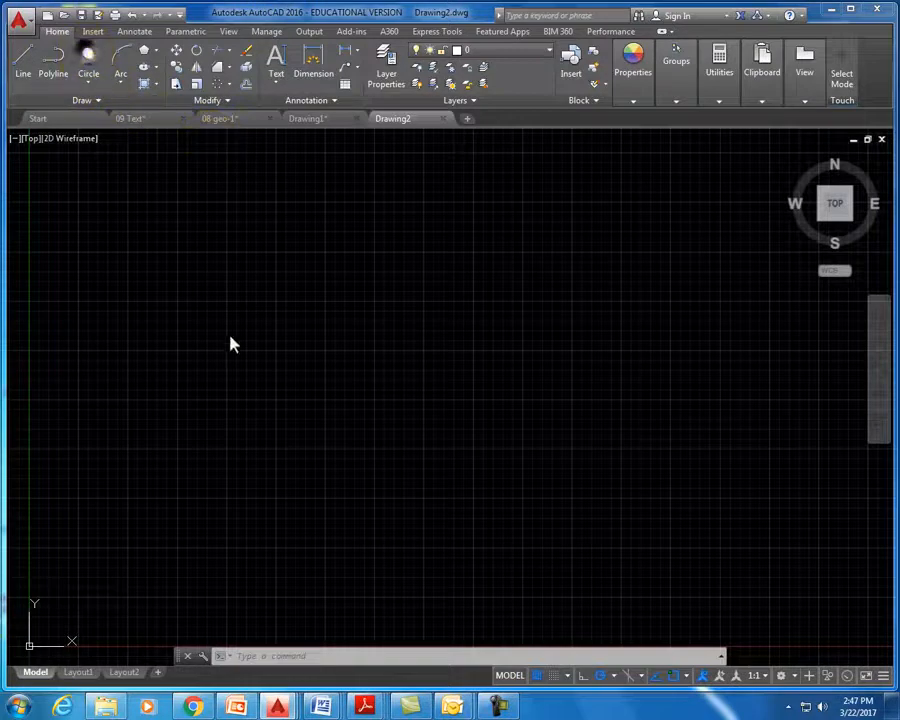
Turn on grid snap and draw a circle of radius 2.5 in the empty drawing
type("c")
key("Return")
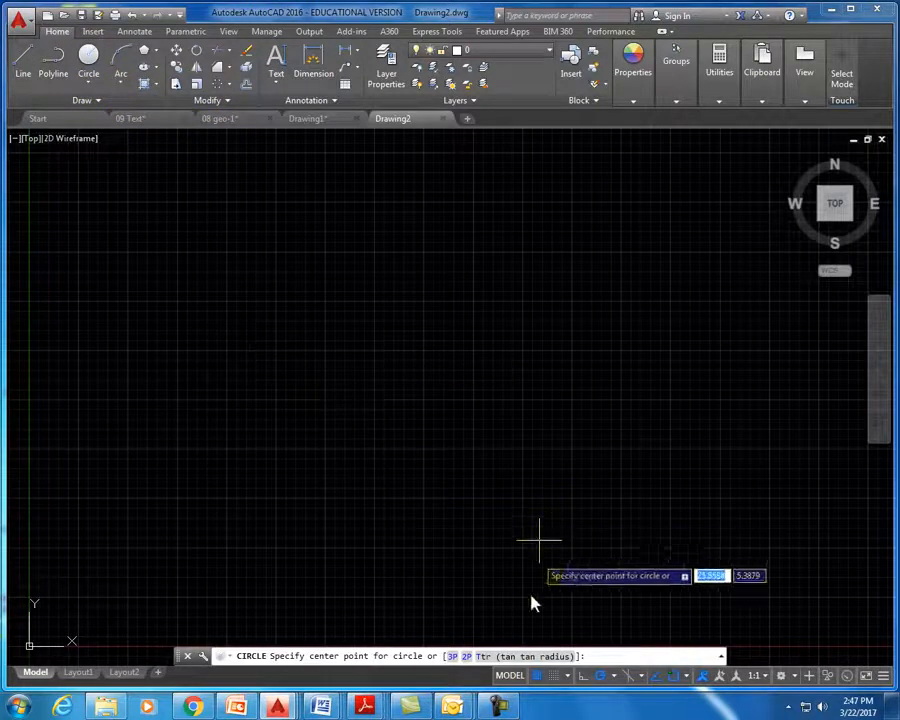
left_click(556, 676)
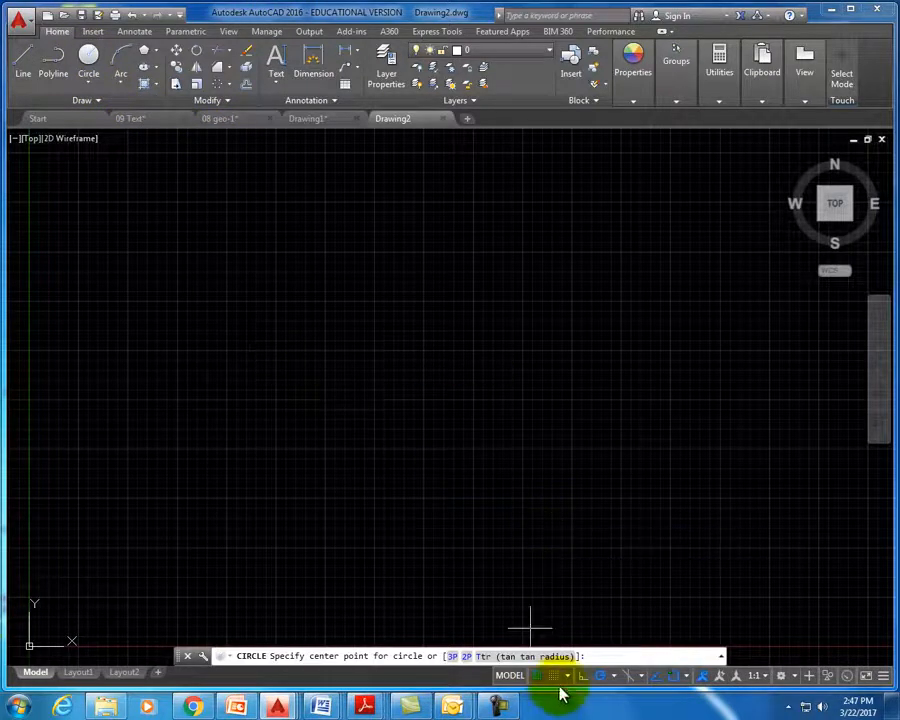
left_click(275, 349)
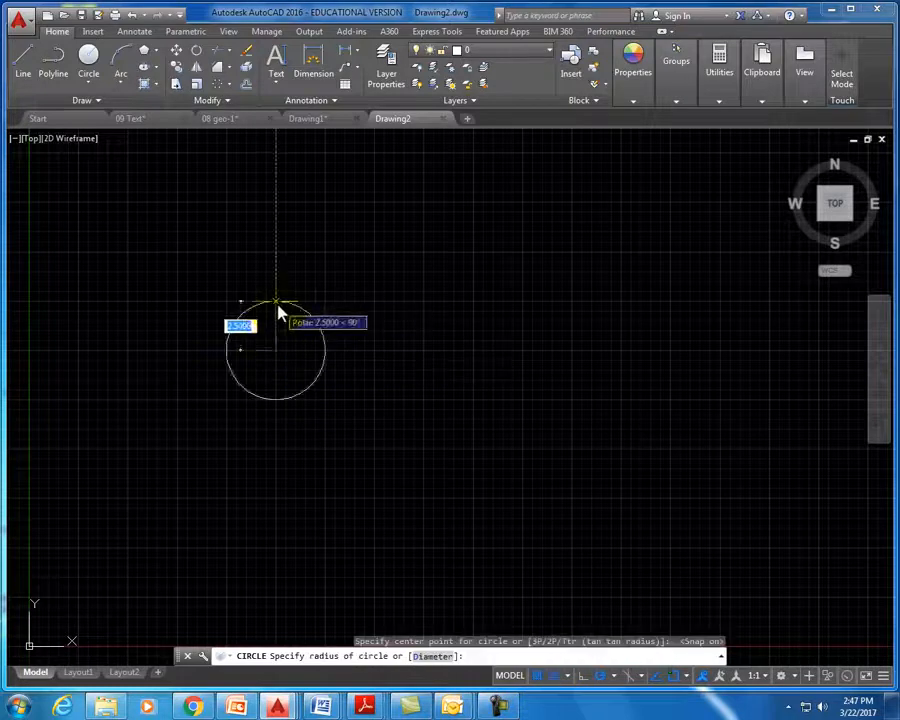
left_click(279, 311)
right_click(283, 305)
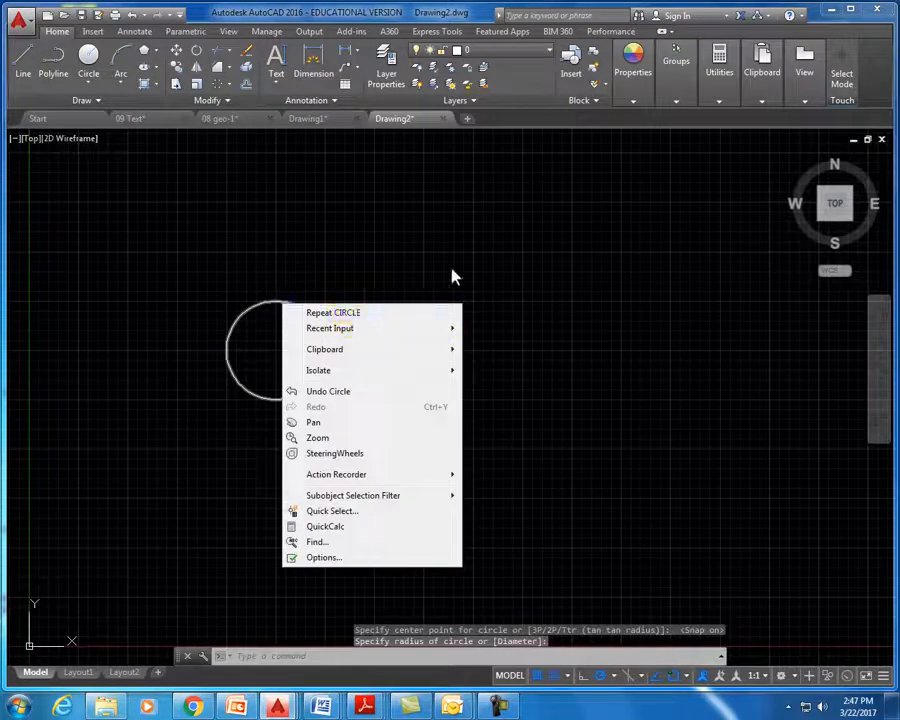
left_click(418, 263)
left_click(341, 357)
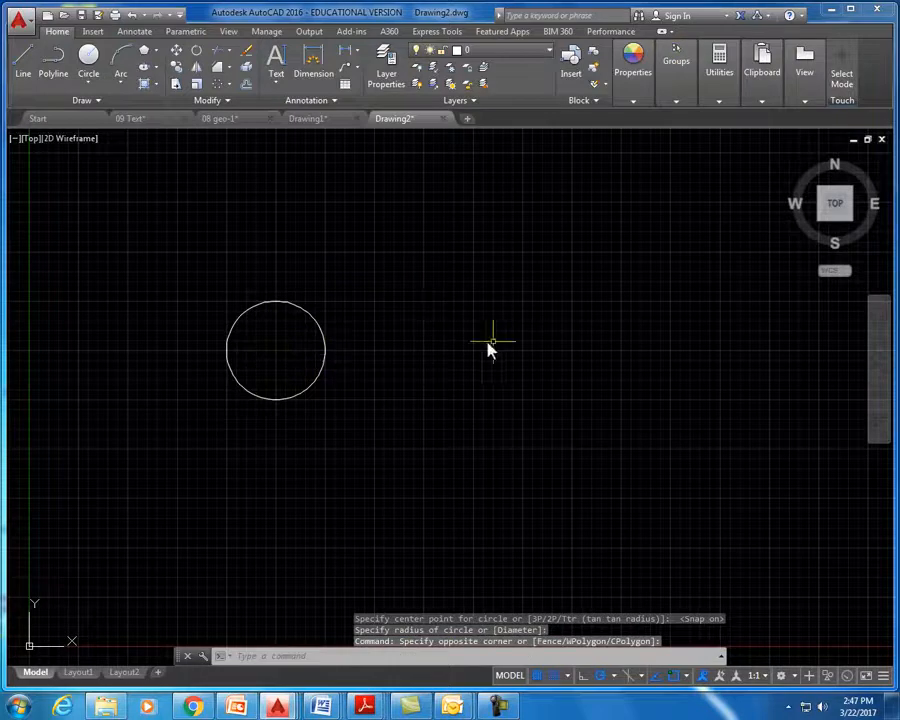
Move the circle 1 unit at an angle of 0°, using its center as the base point
left_click(176, 52)
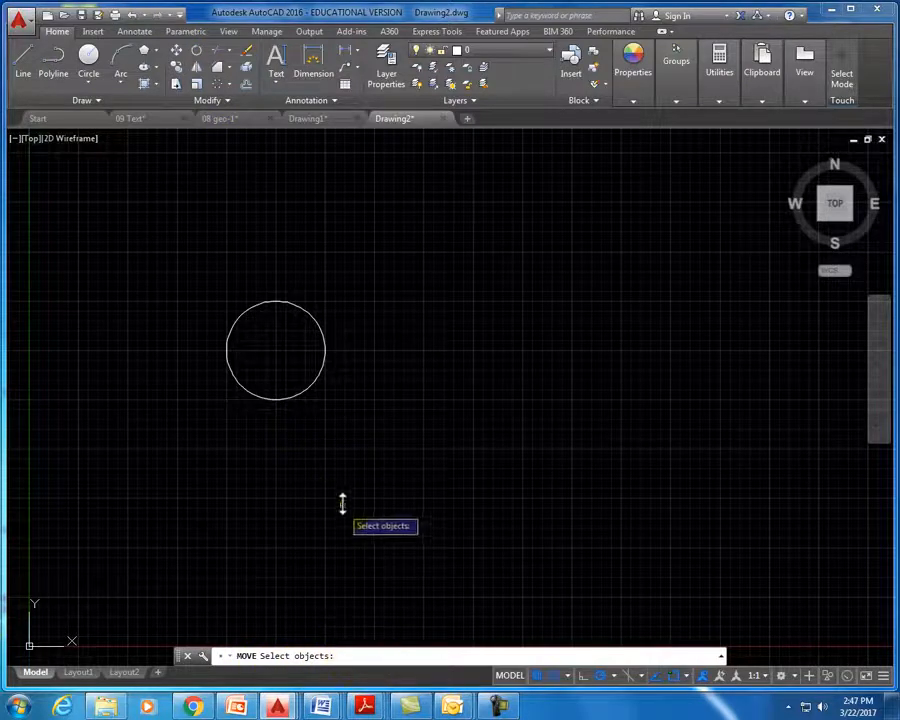
left_click(318, 390)
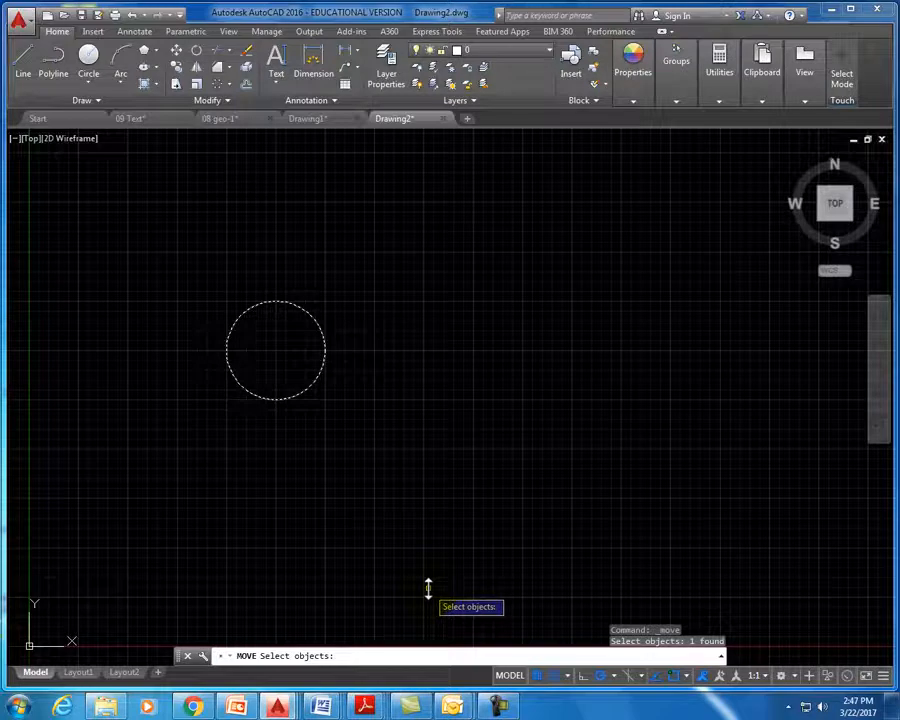
key("Return")
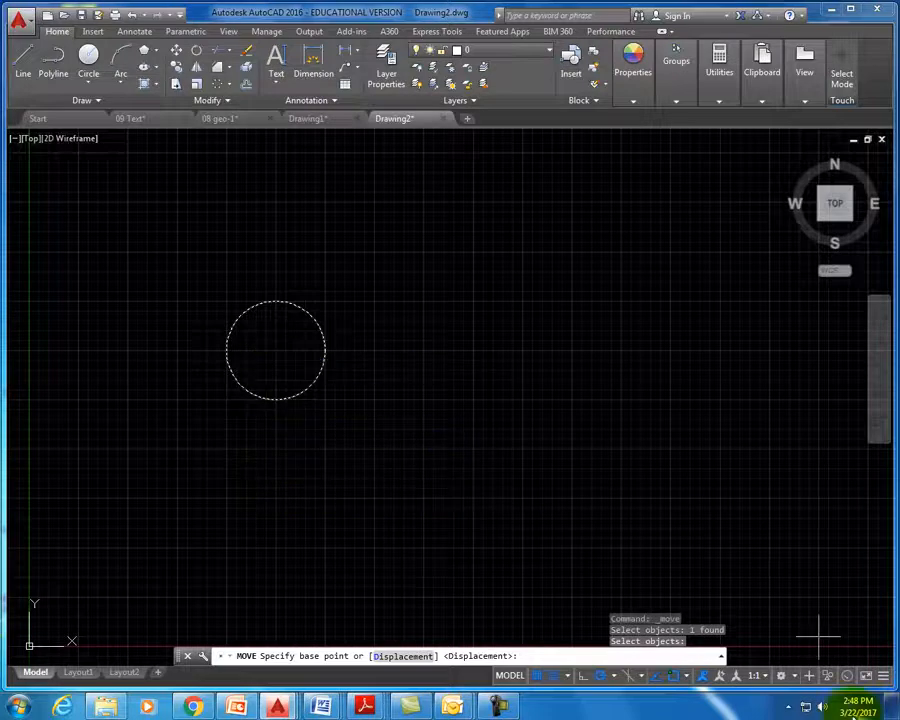
left_click(688, 678)
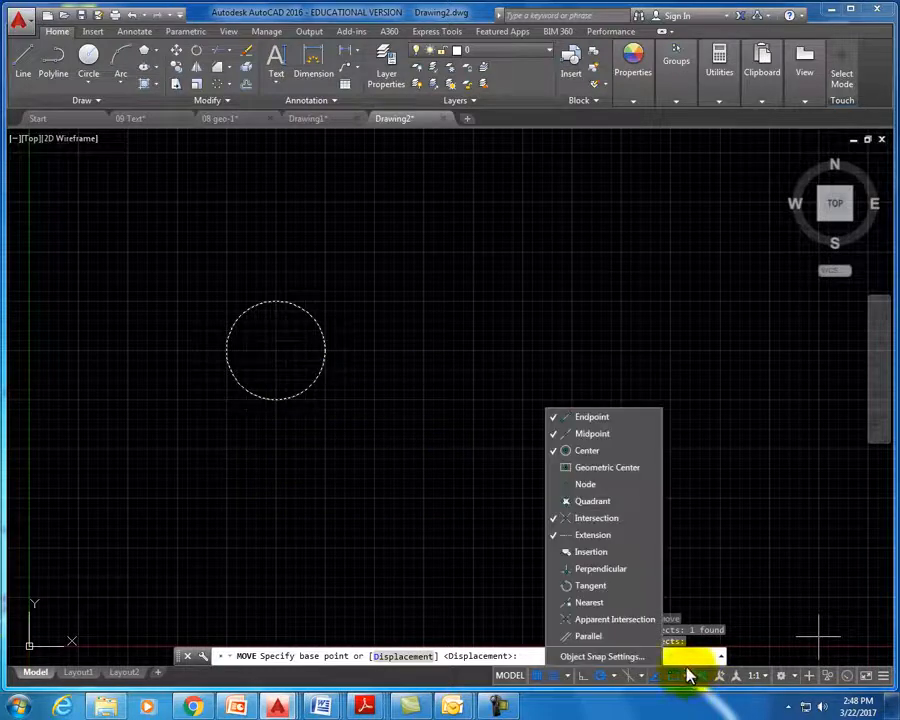
left_click(593, 454)
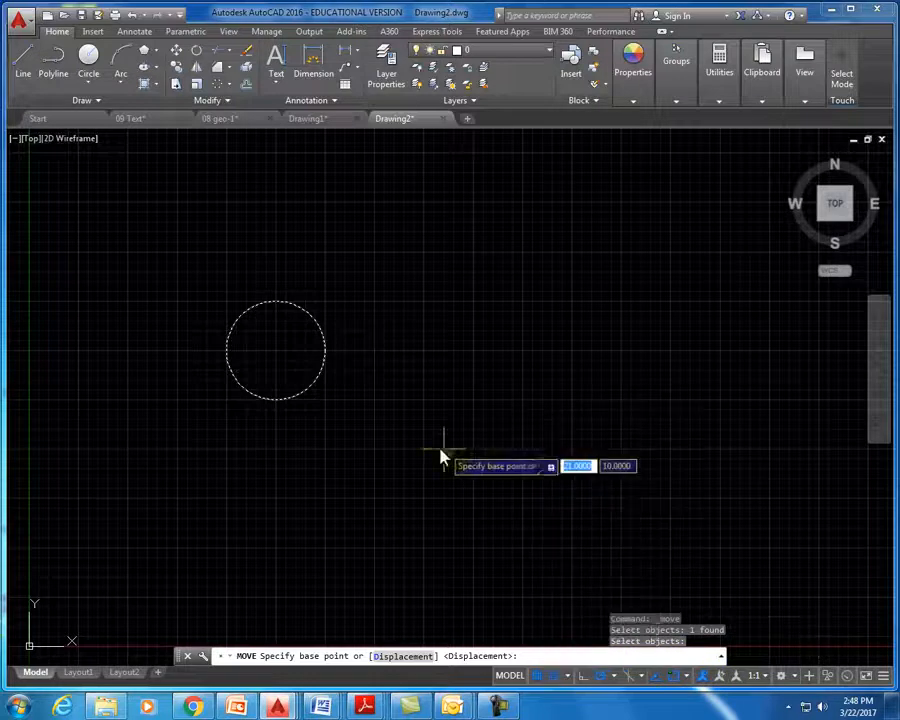
left_click(307, 398)
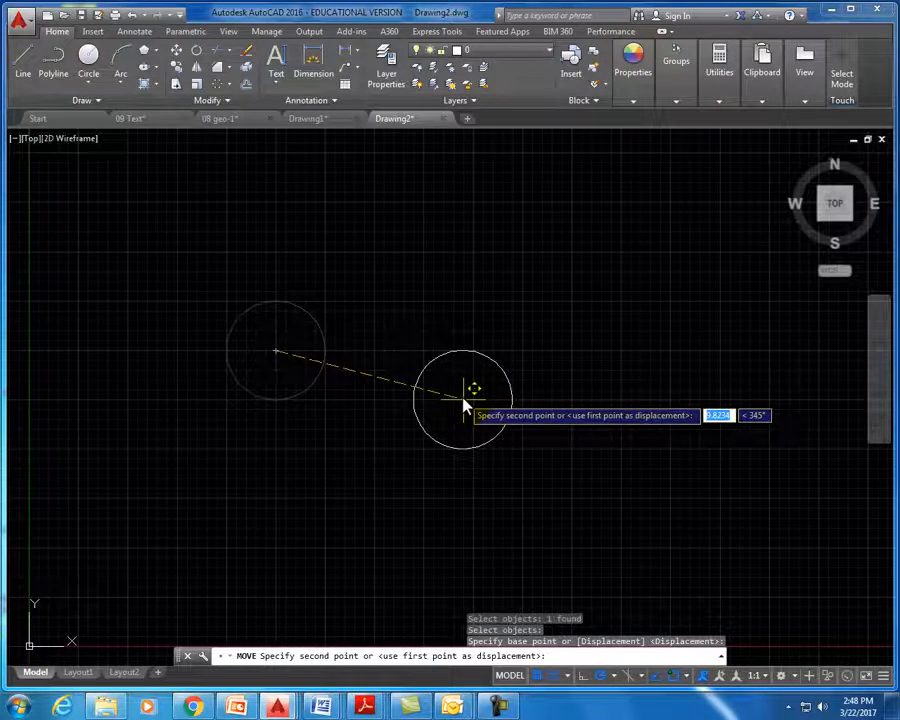
key("F8")
key("F8")
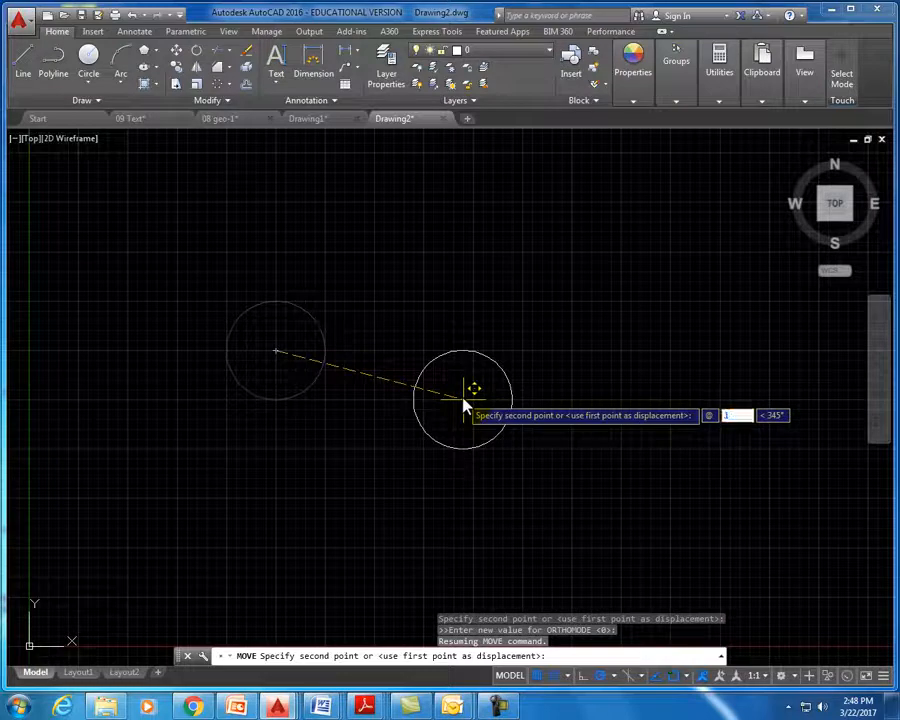
key("Tab")
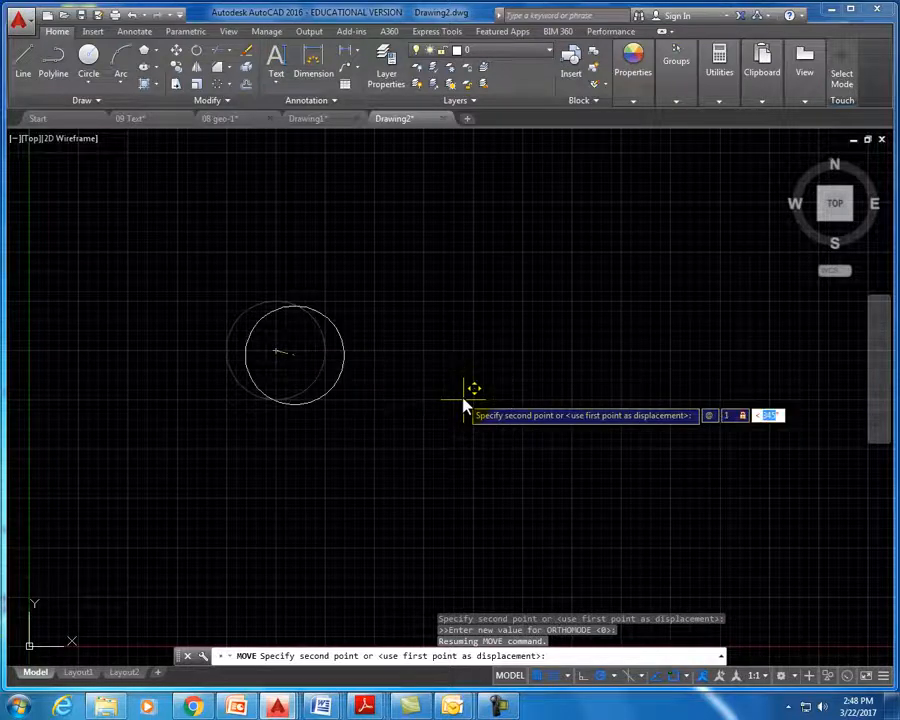
type("0")
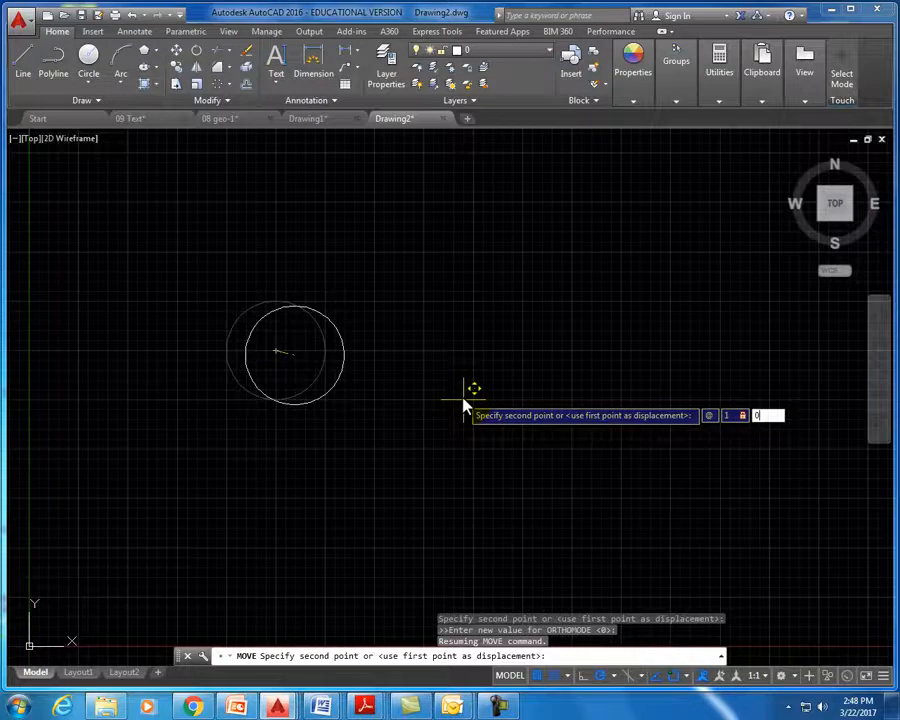
left_click(617, 210)
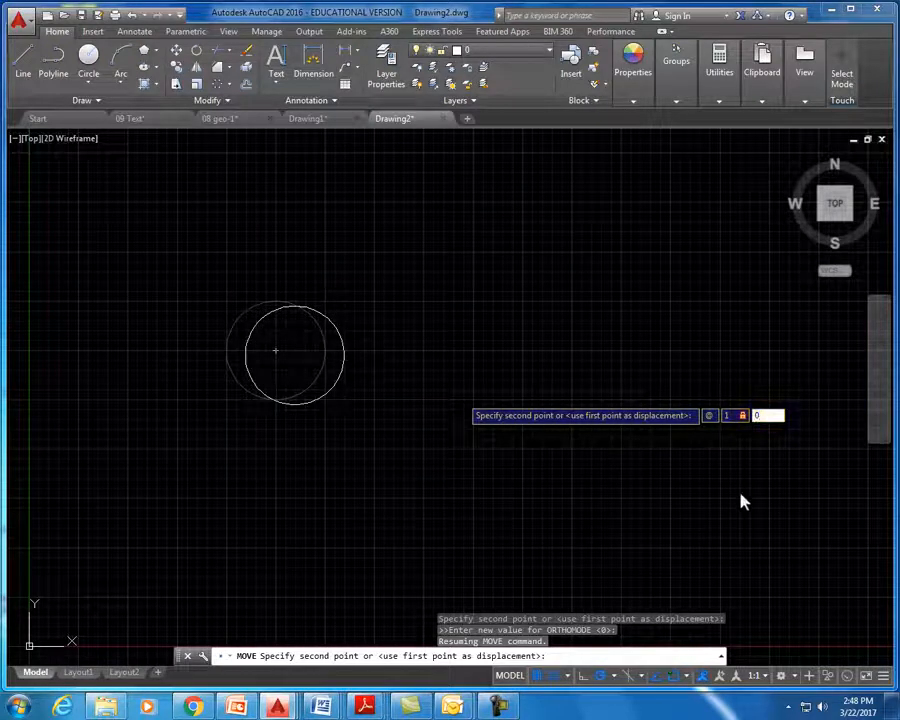
key("Return")
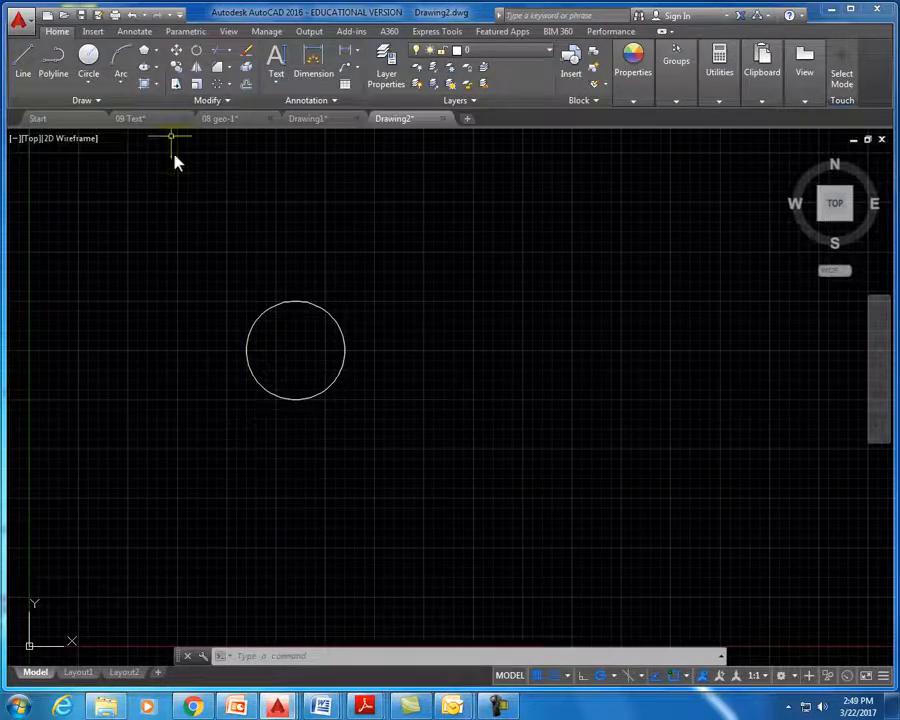
Draw a horizontal line about 16.5 units long from the circle's center toward the right
left_click(24, 62)
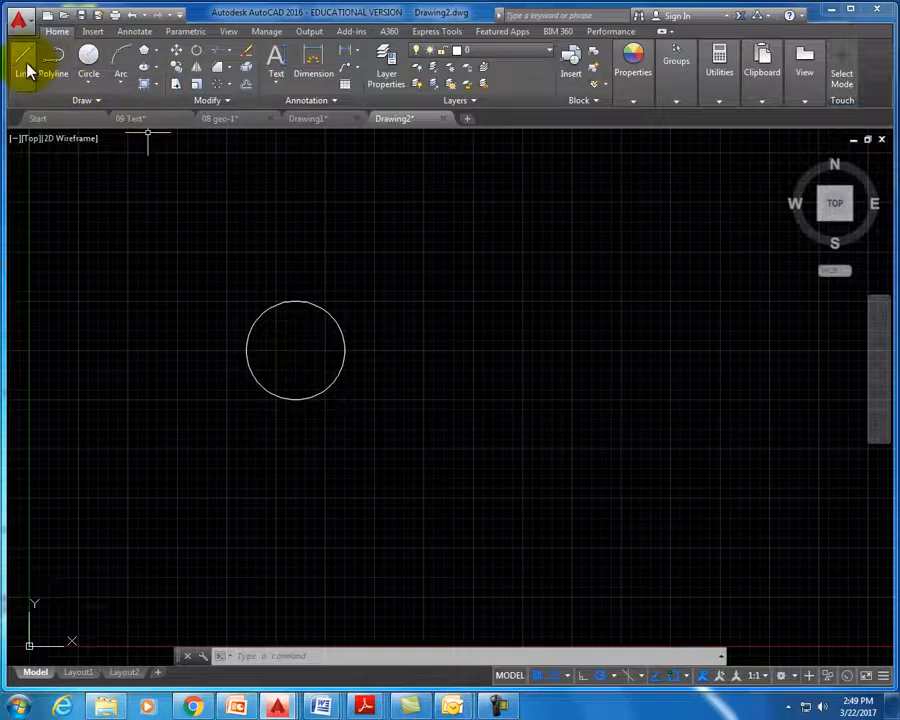
left_click(296, 352)
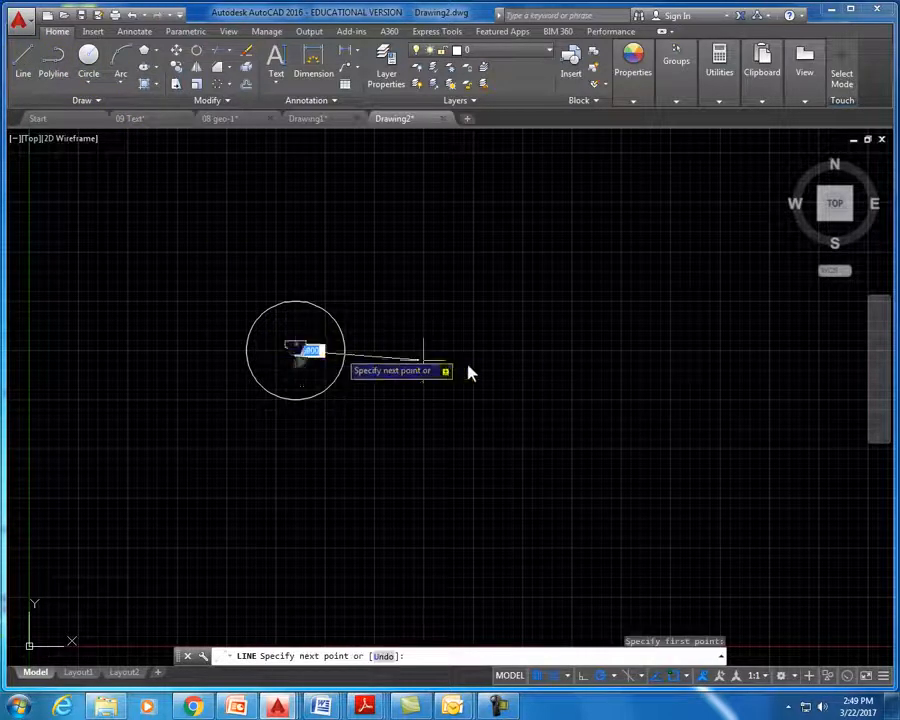
left_click(620, 355)
right_click(624, 358)
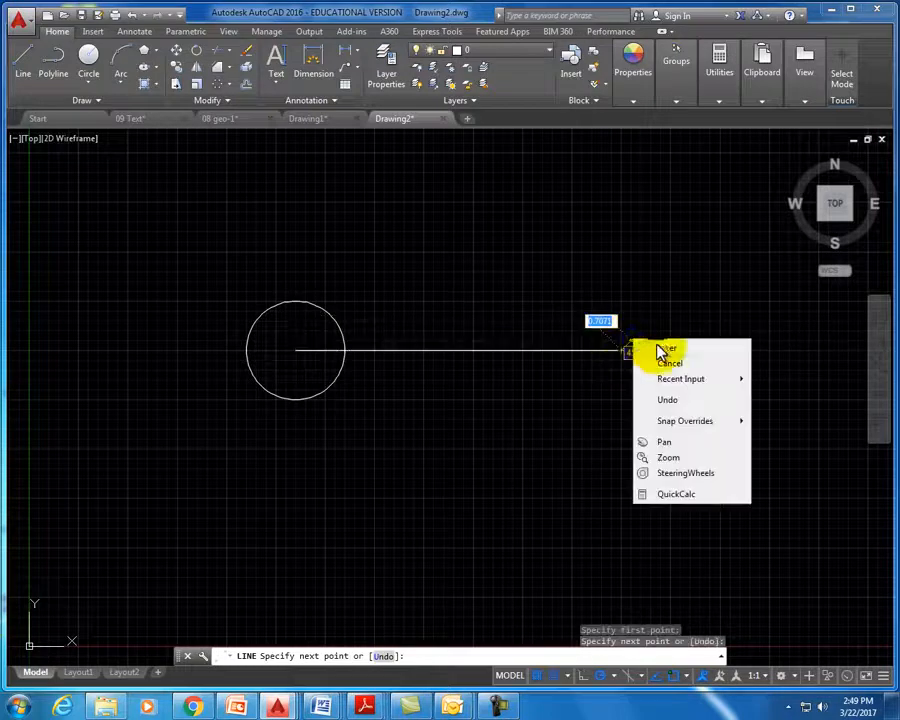
left_click(662, 349)
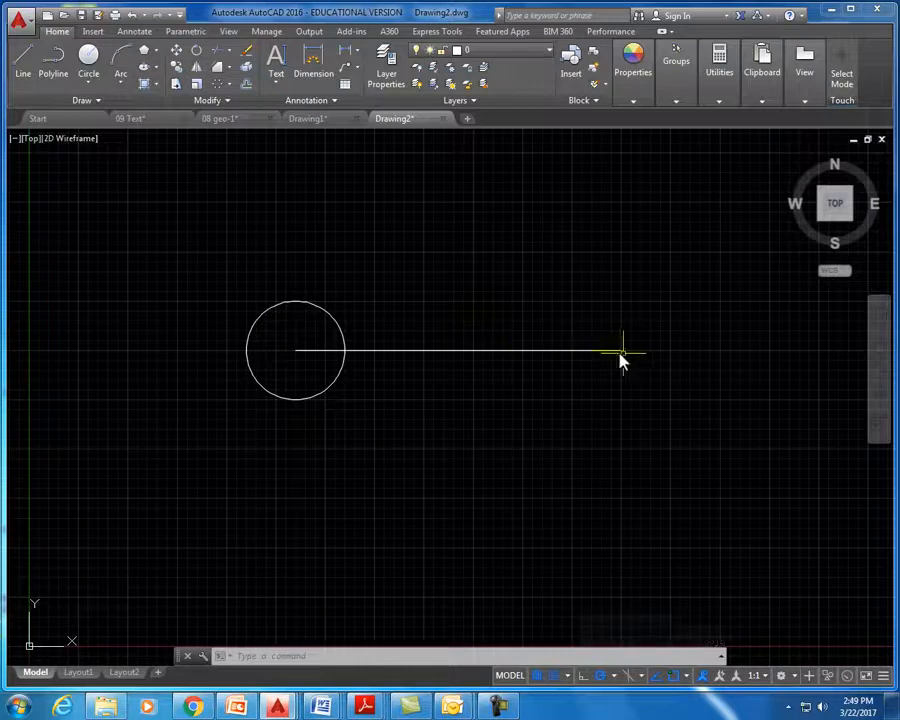
Move the circle from its center to the right endpoint of the line
left_click(175, 51)
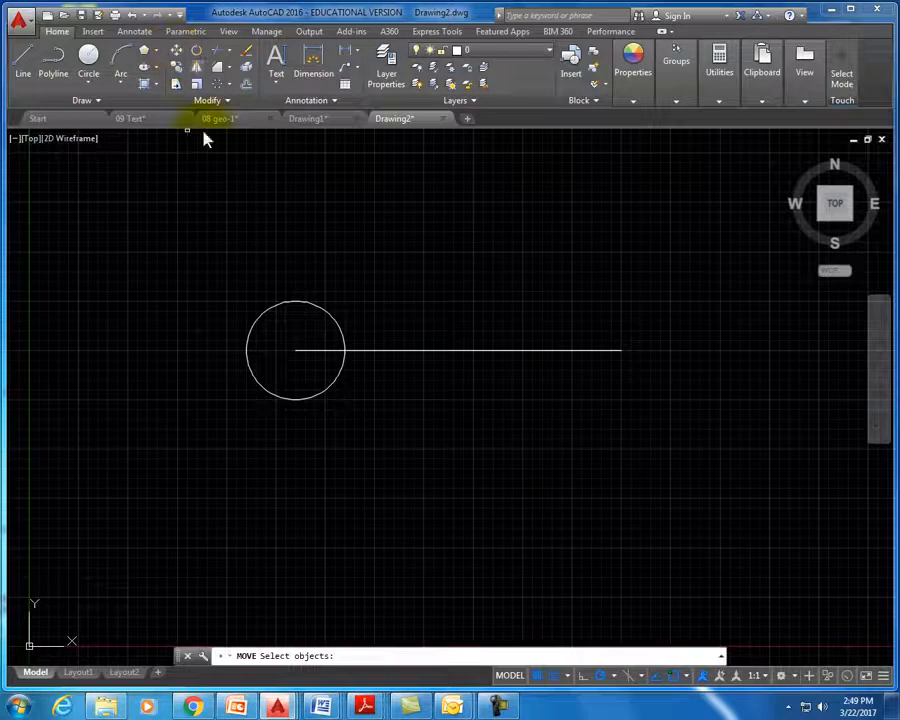
left_click(313, 306)
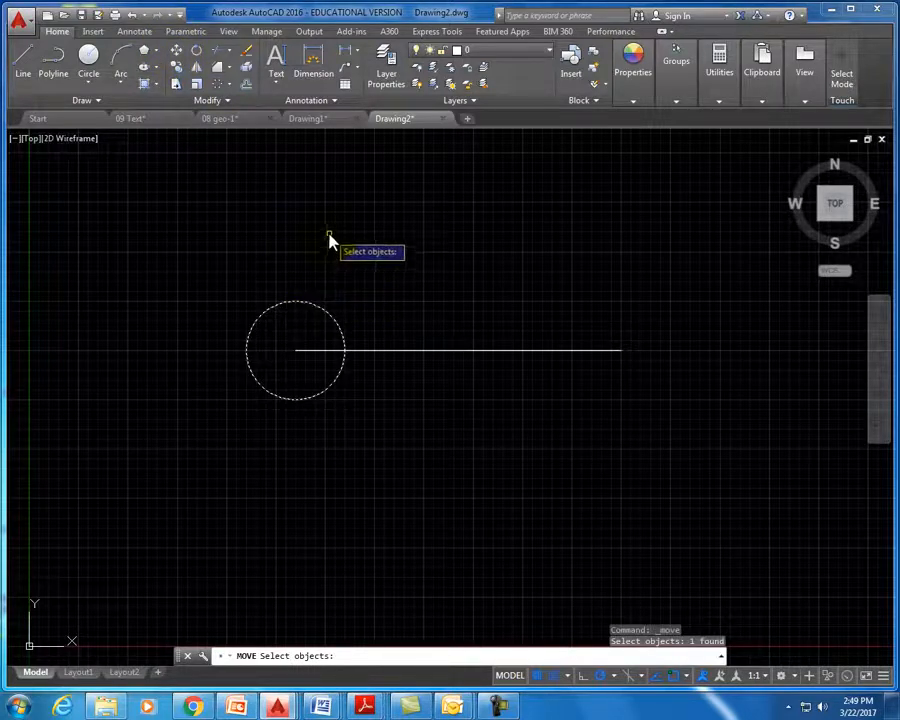
key("Return")
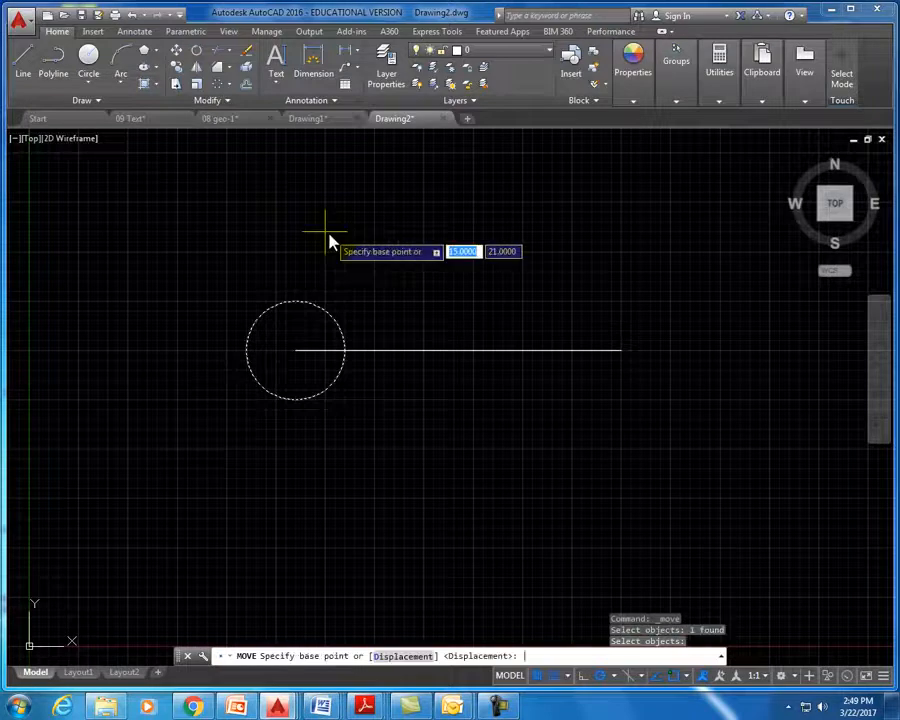
left_click(295, 352)
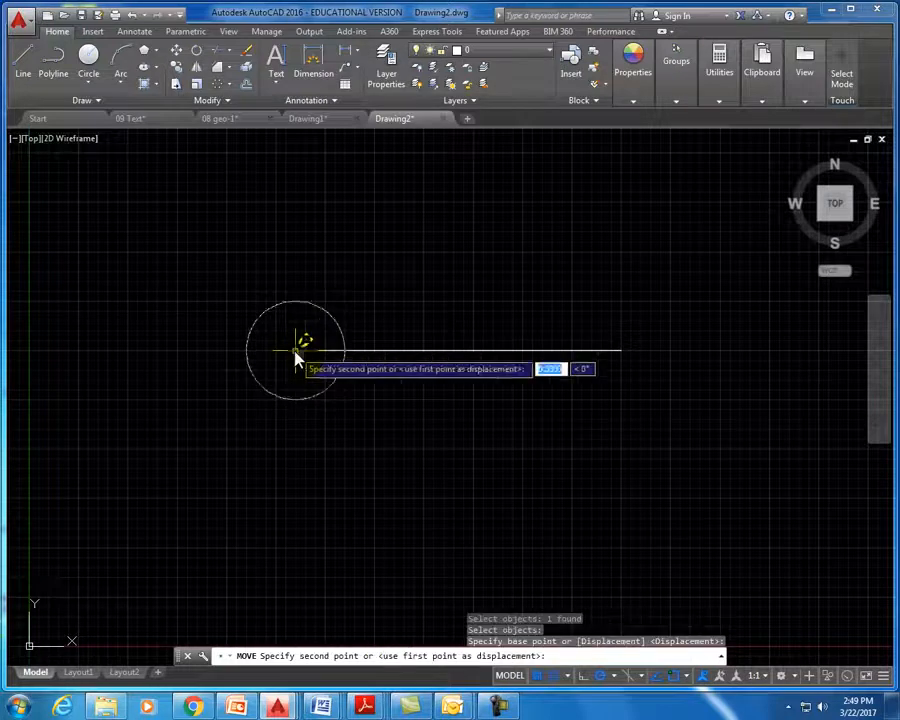
left_click(624, 351)
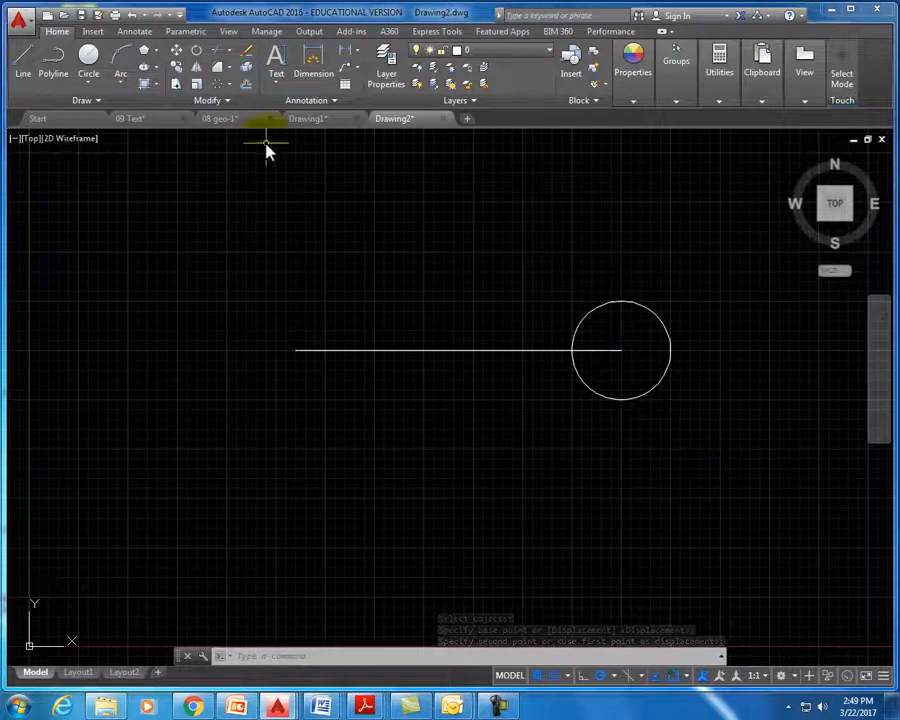
Copy the circle from its center to the left endpoint of the line
left_click(177, 70)
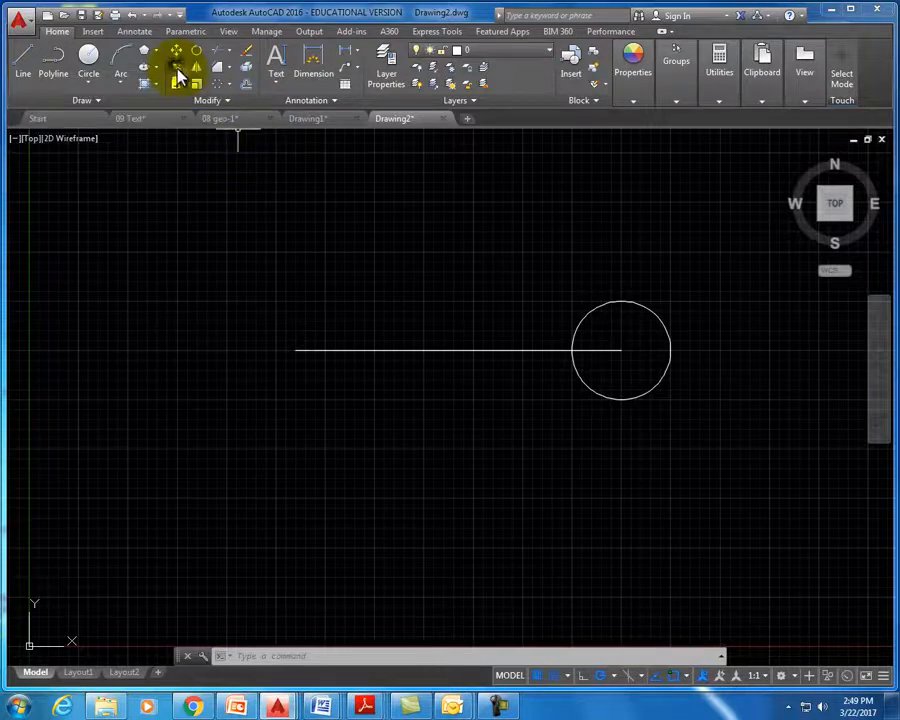
left_click(576, 375)
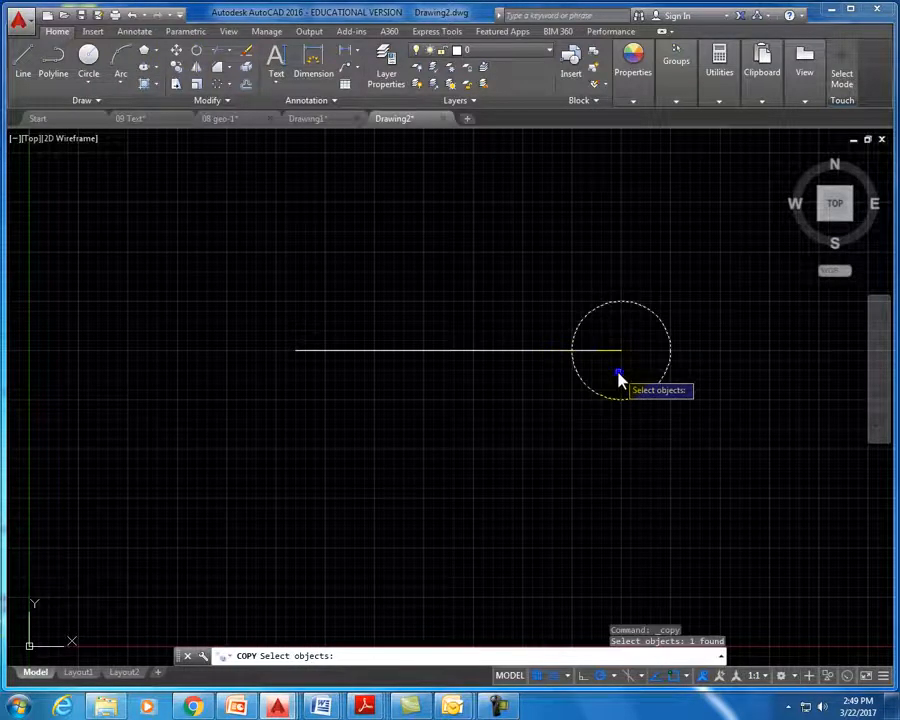
key("Return")
left_click(621, 351)
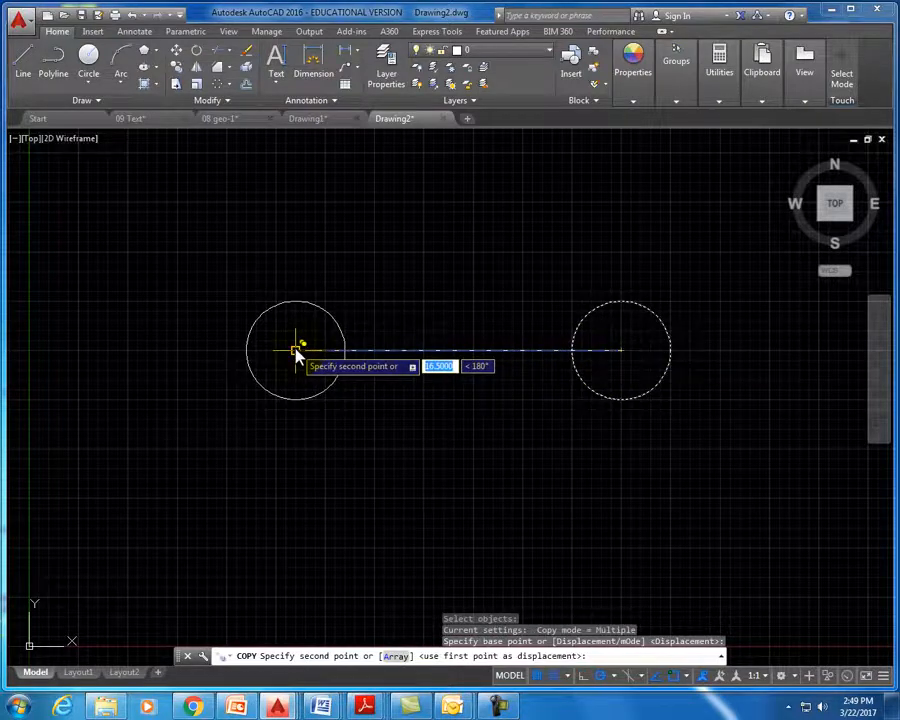
left_click(296, 352)
right_click(756, 428)
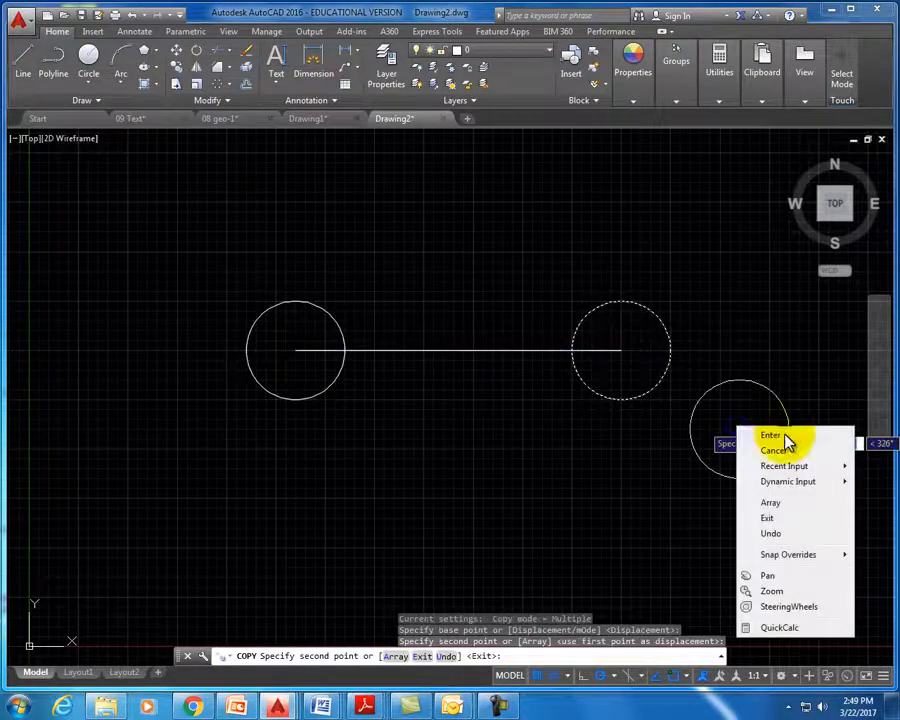
left_click(787, 438)
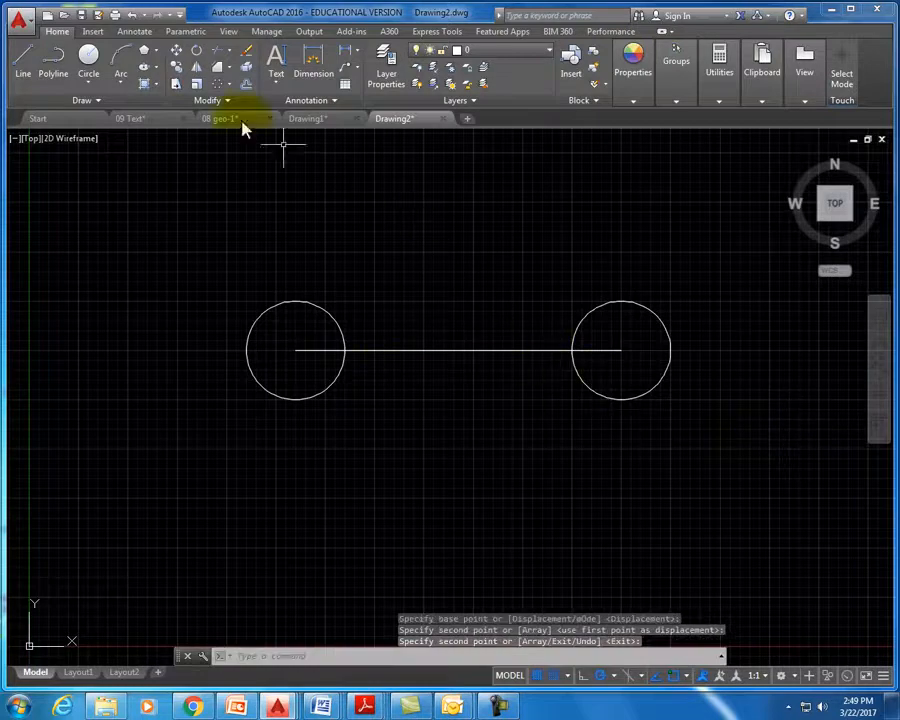
Copy the circle at the line's left end 5 units at an angle of 90°, using its center as the base point
left_click(176, 72)
left_click(364, 402)
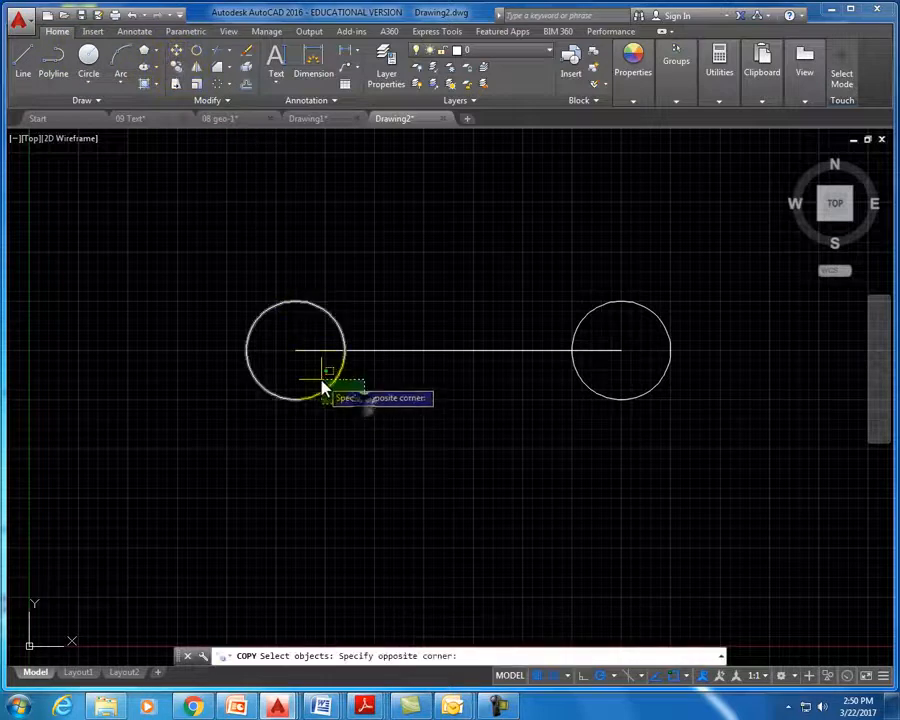
left_click(322, 382)
left_click(306, 370)
key("Return")
left_click(296, 351)
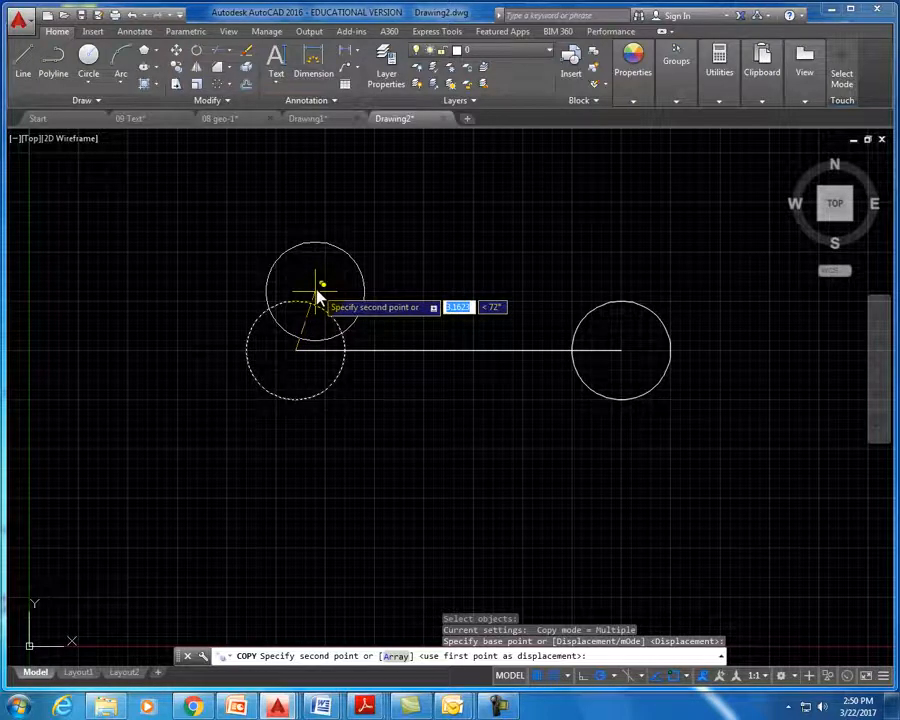
type("@5")
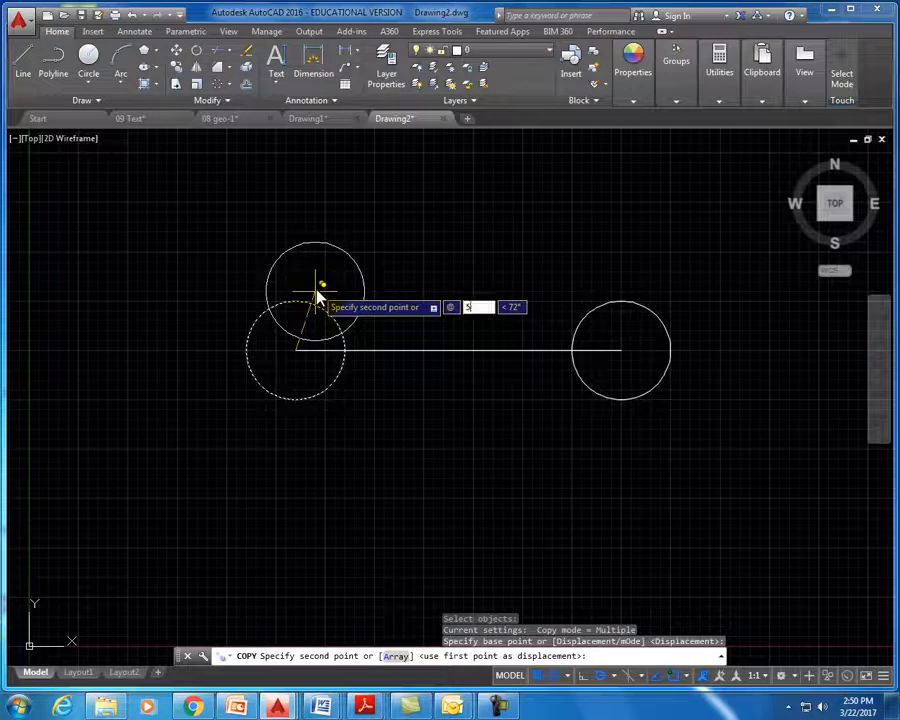
key("Tab")
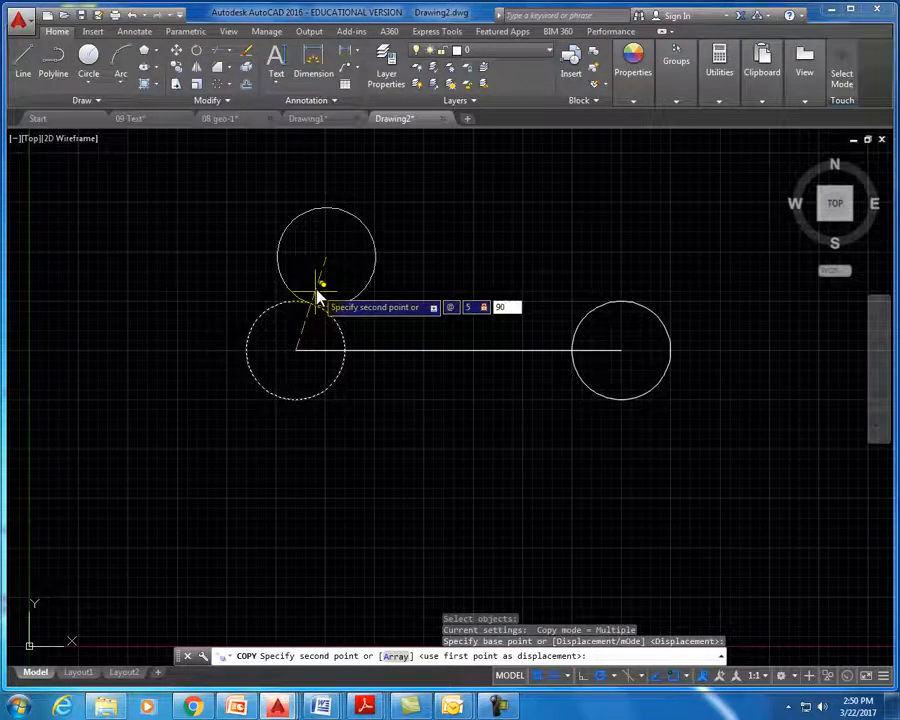
key("Return")
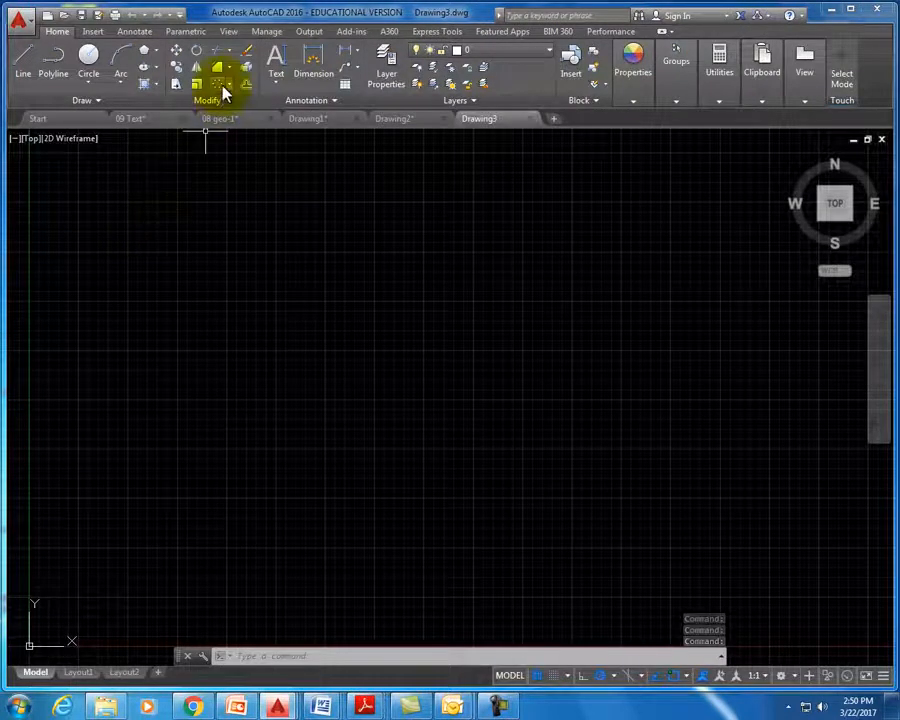
left_click(227, 88)
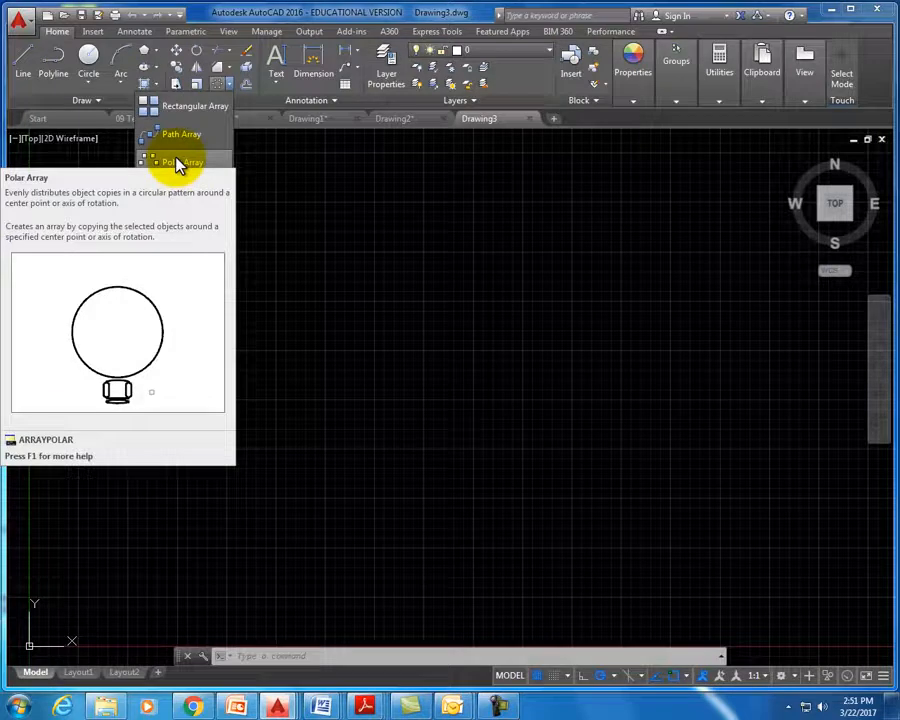
key("Escape")
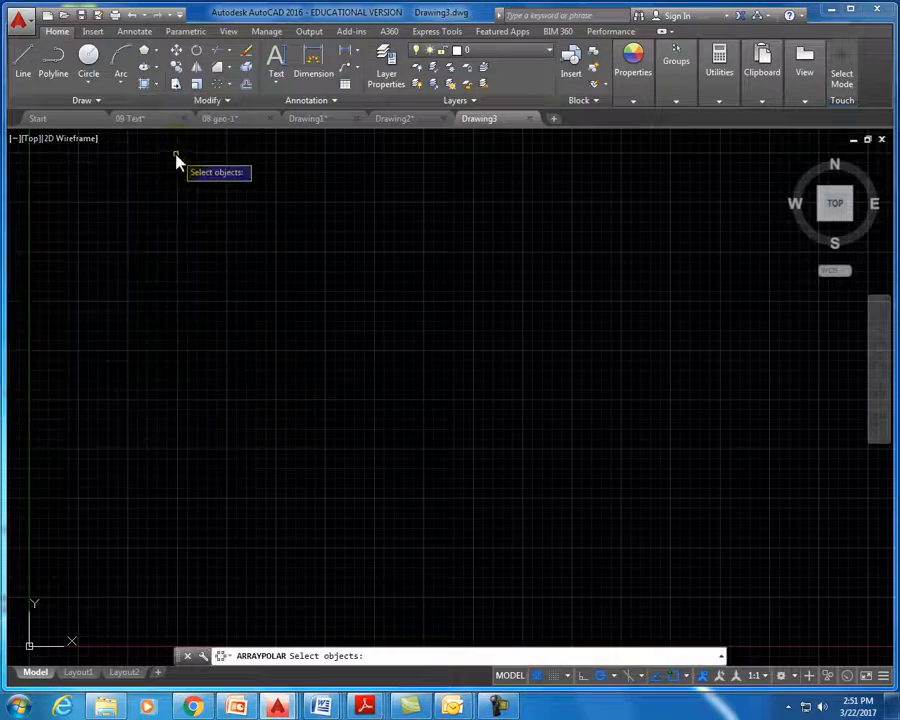
key("Escape")
Turn on grid snap and draw a circle of radius about 2.5 in the upper-left area of the empty drawing
left_click(87, 68)
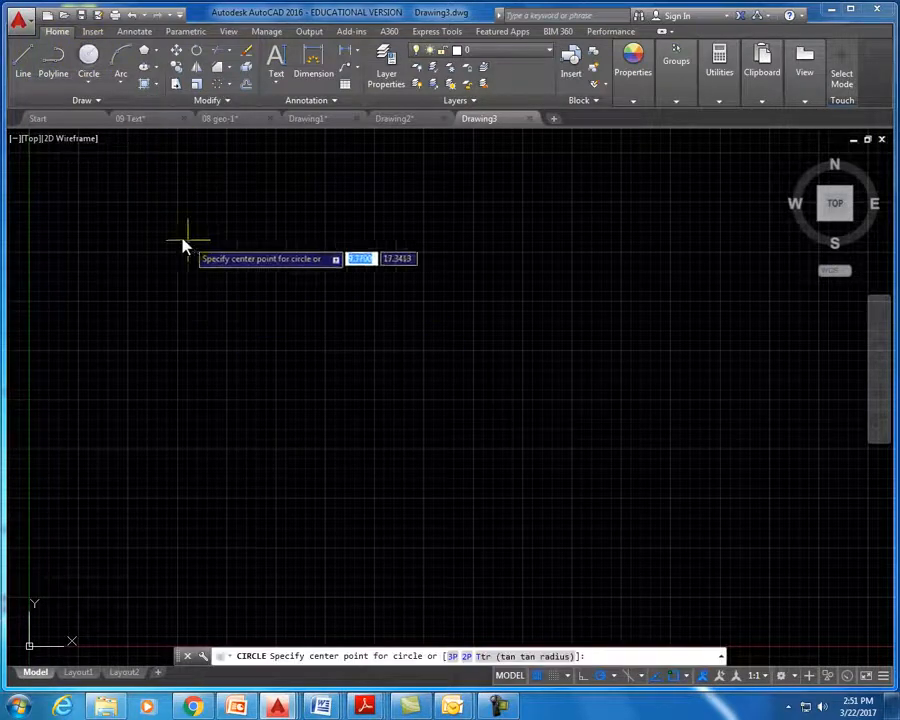
left_click(553, 677)
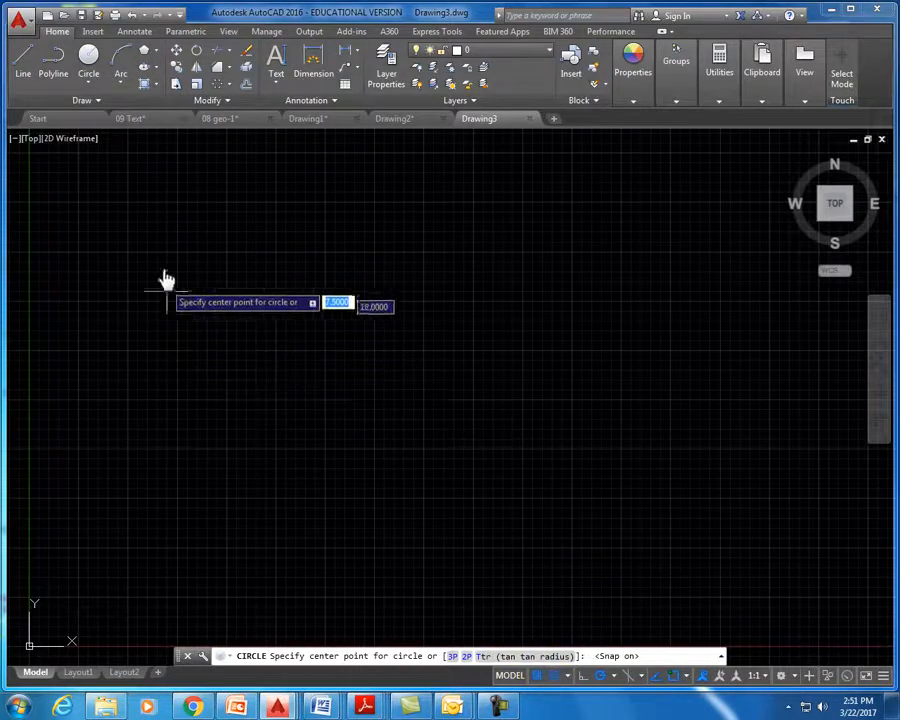
left_click(178, 260)
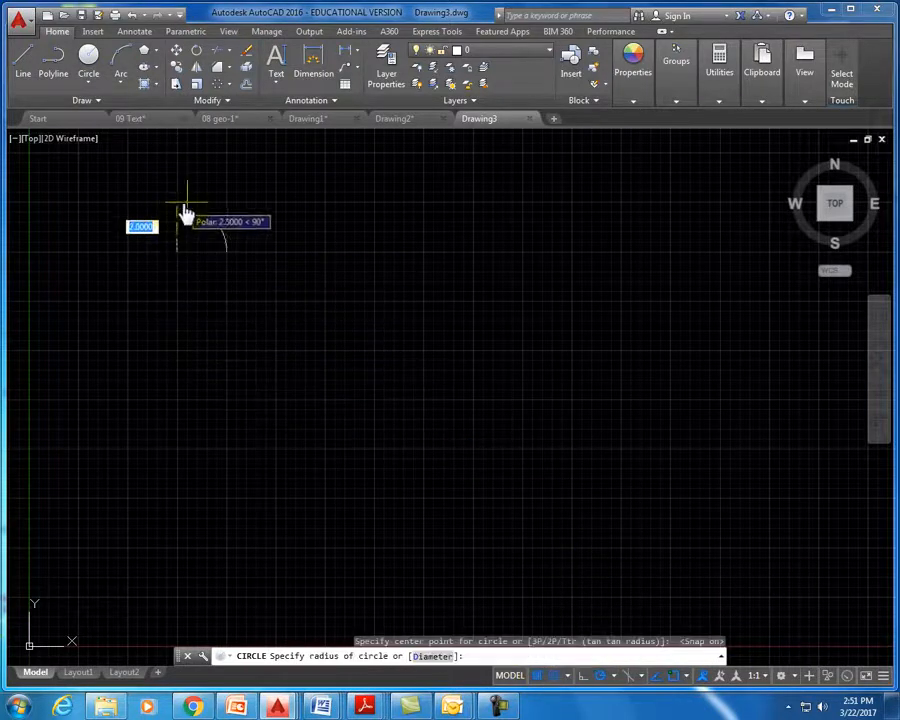
left_click(188, 213)
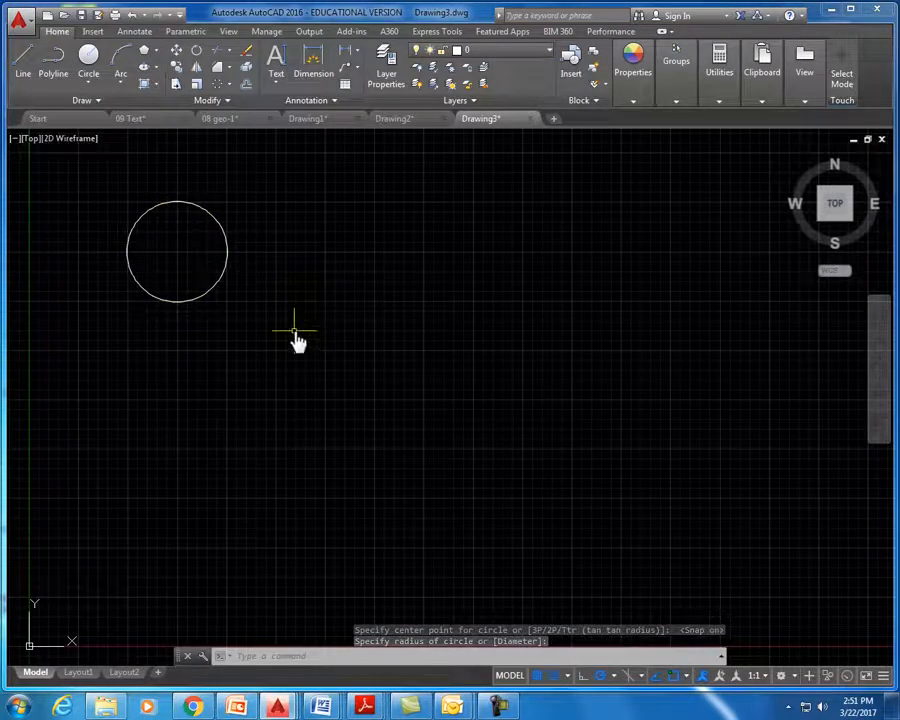
Create a polar array of the circle around a center point below and to the right of it
left_click(228, 85)
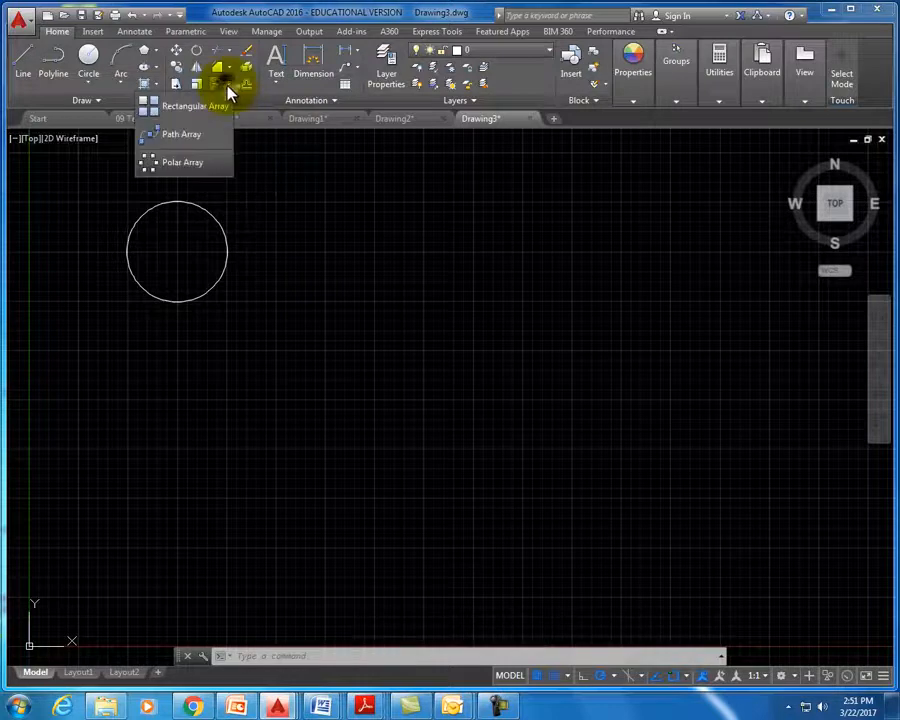
left_click(190, 163)
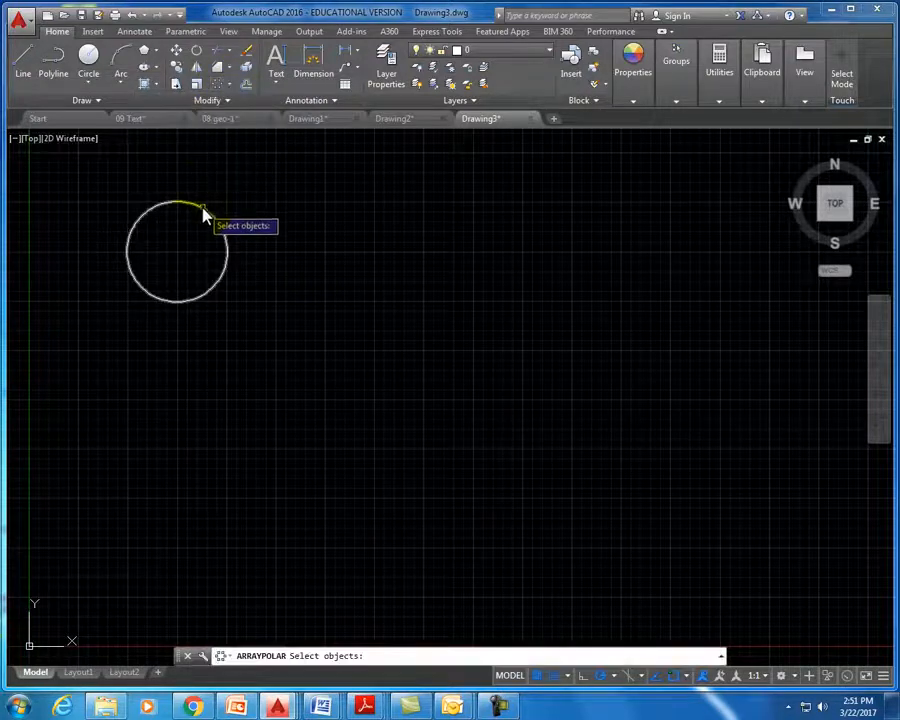
left_click(240, 662)
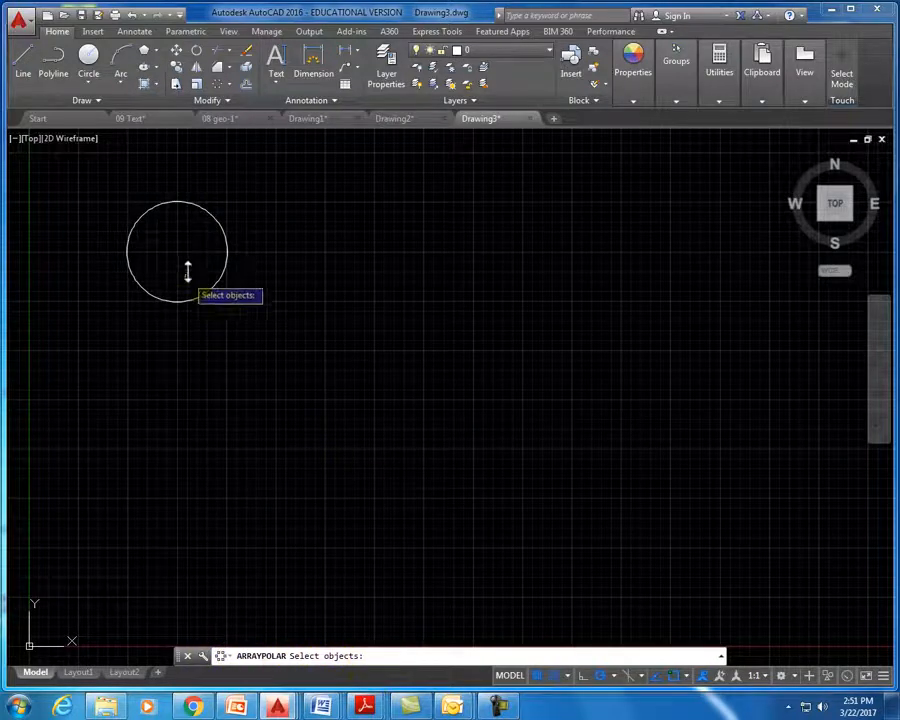
left_click(221, 283)
key("Return")
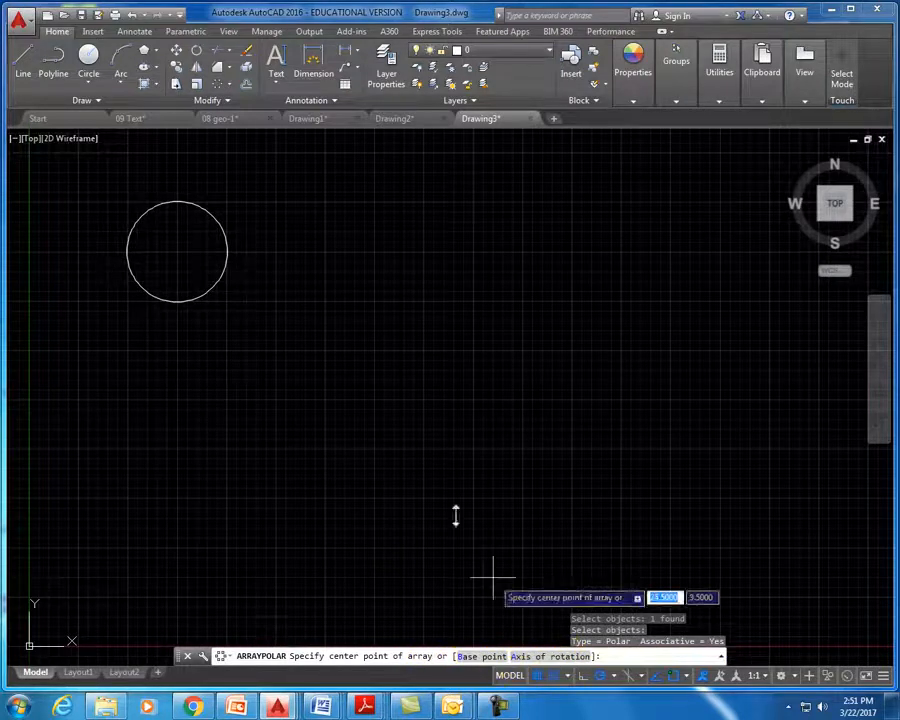
left_click(376, 448)
Set the polar array to 10 items over a 180° fill angle and finish the array
scroll(392, 456, "down", 2)
scroll(392, 456, "down", 2)
middle_click_drag(390, 458, 378, 402)
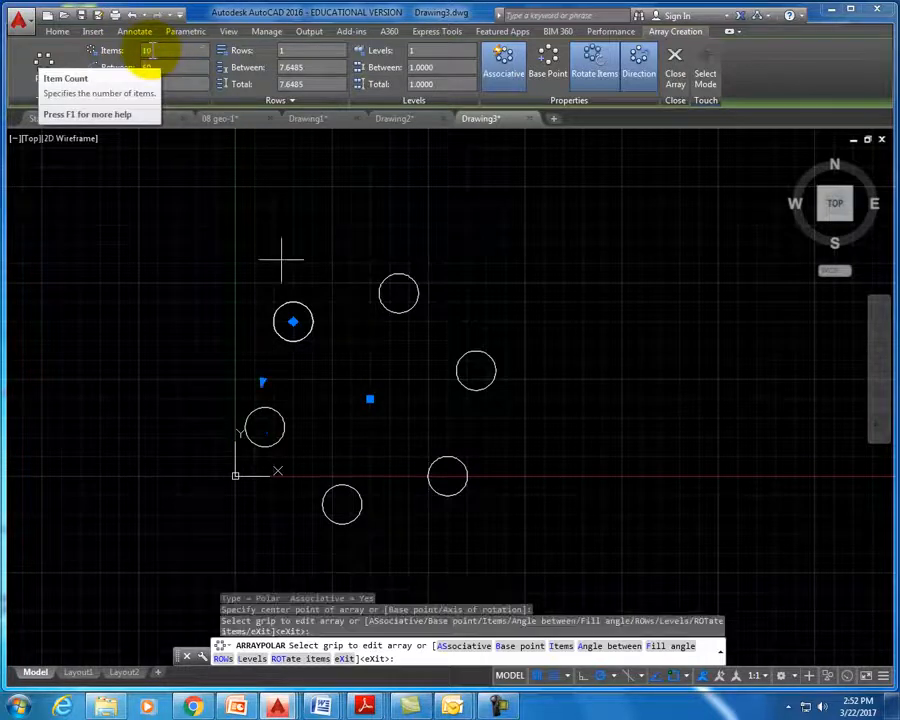
key("Return")
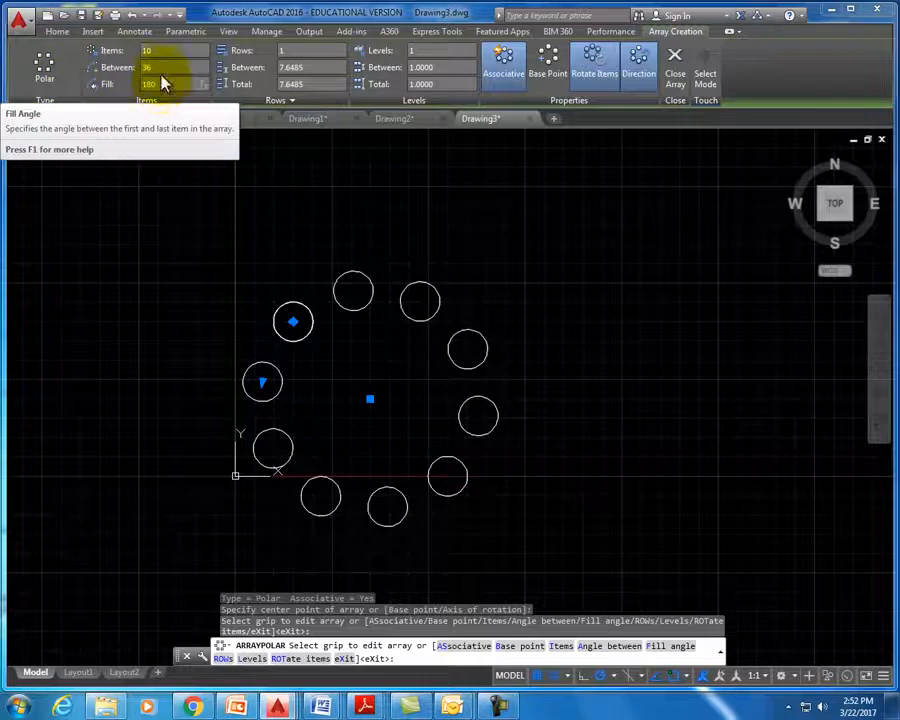
left_click(161, 68)
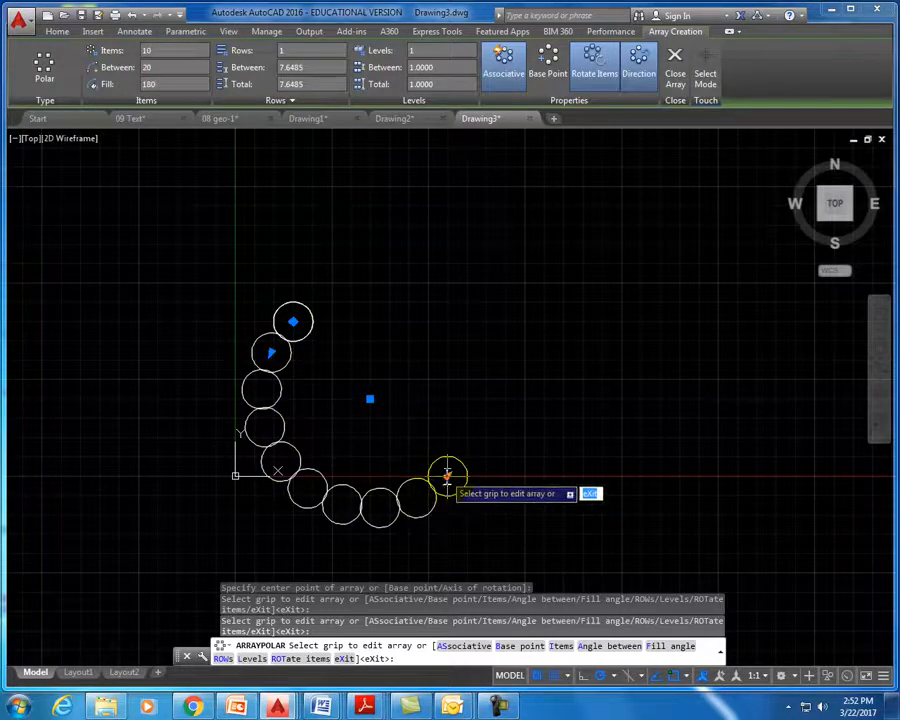
middle_click_drag(588, 366, 408, 321)
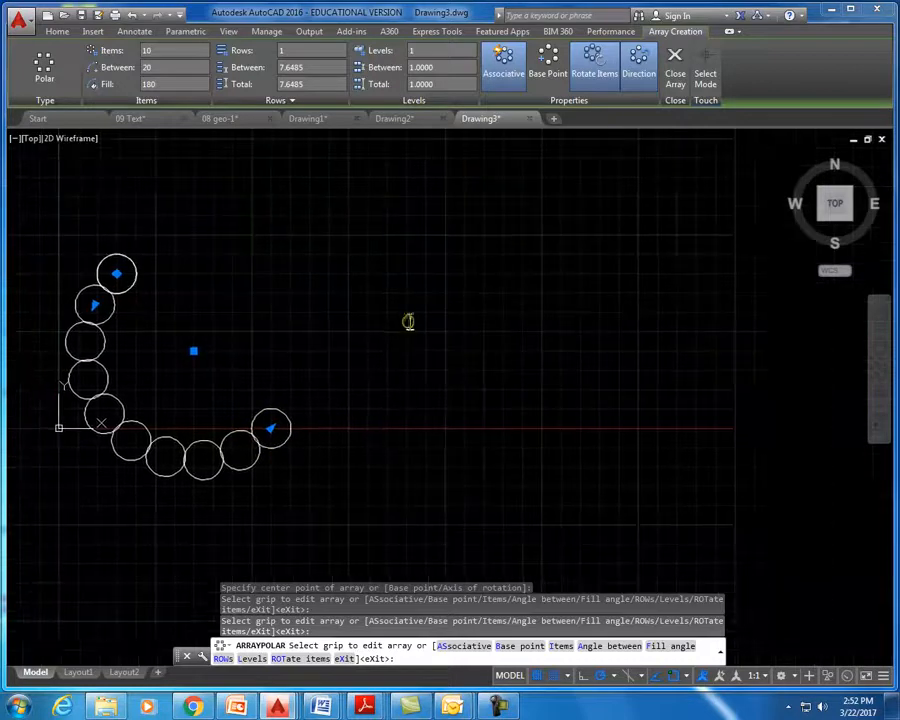
left_click(674, 60)
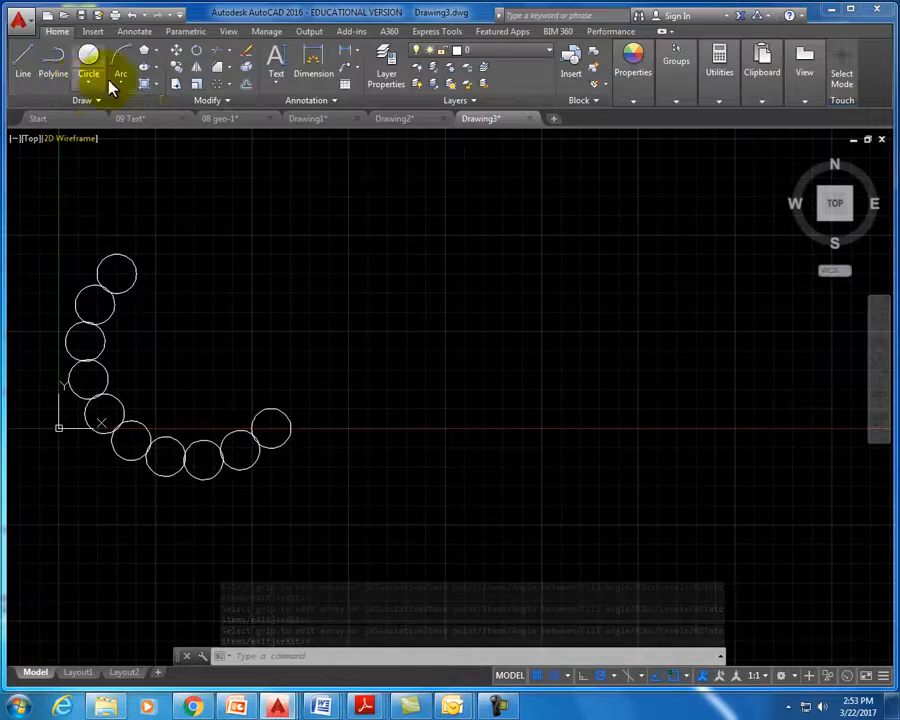
Draw a square in the empty area up and to the right of the arrayed circles
left_click(155, 53)
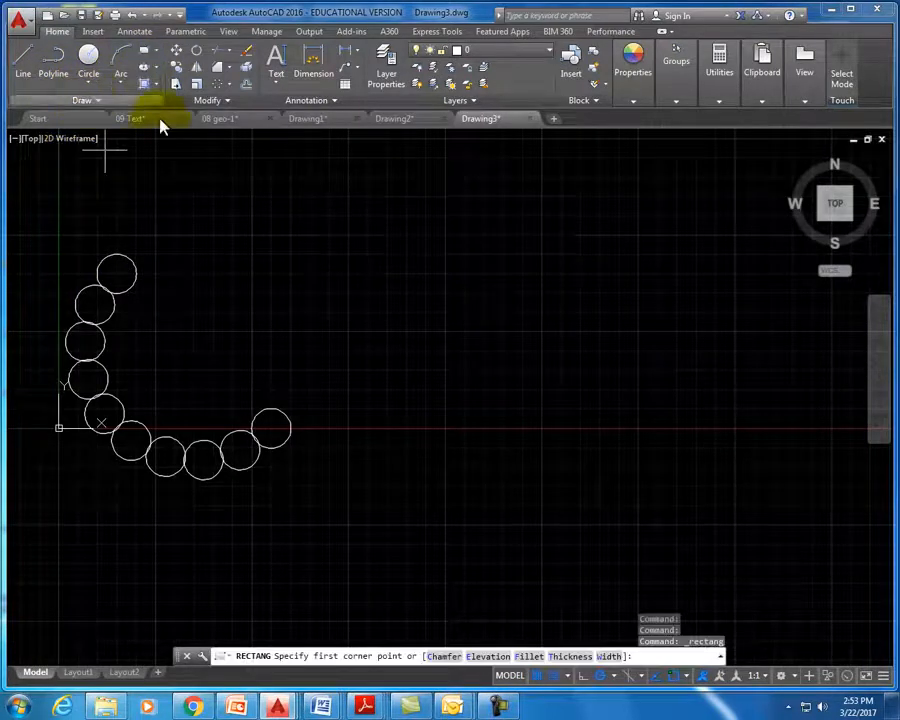
left_click(349, 237)
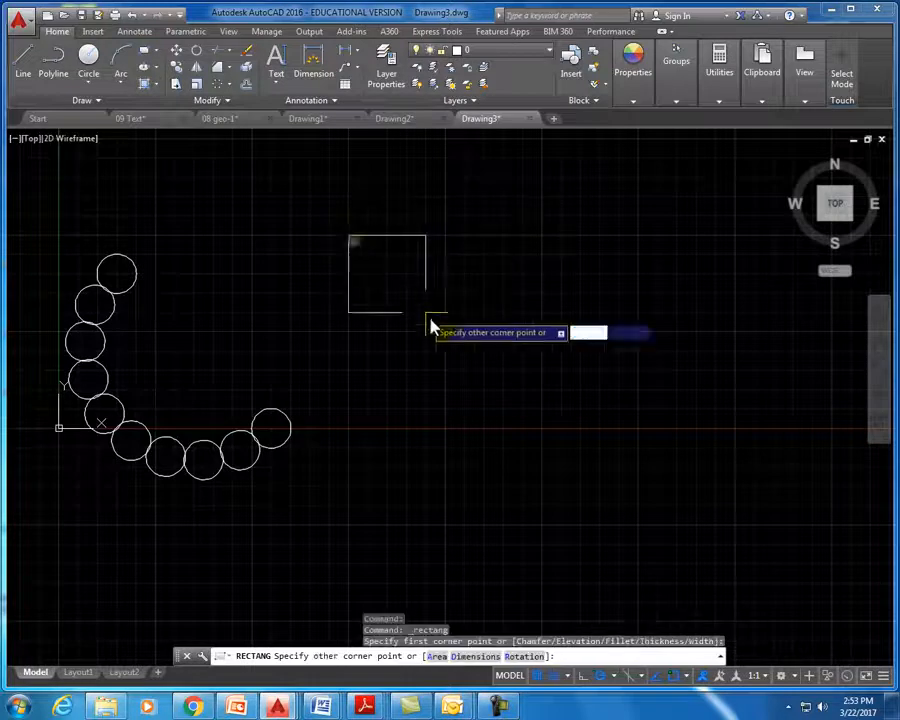
left_click(445, 331)
right_click(482, 306)
left_click(471, 262)
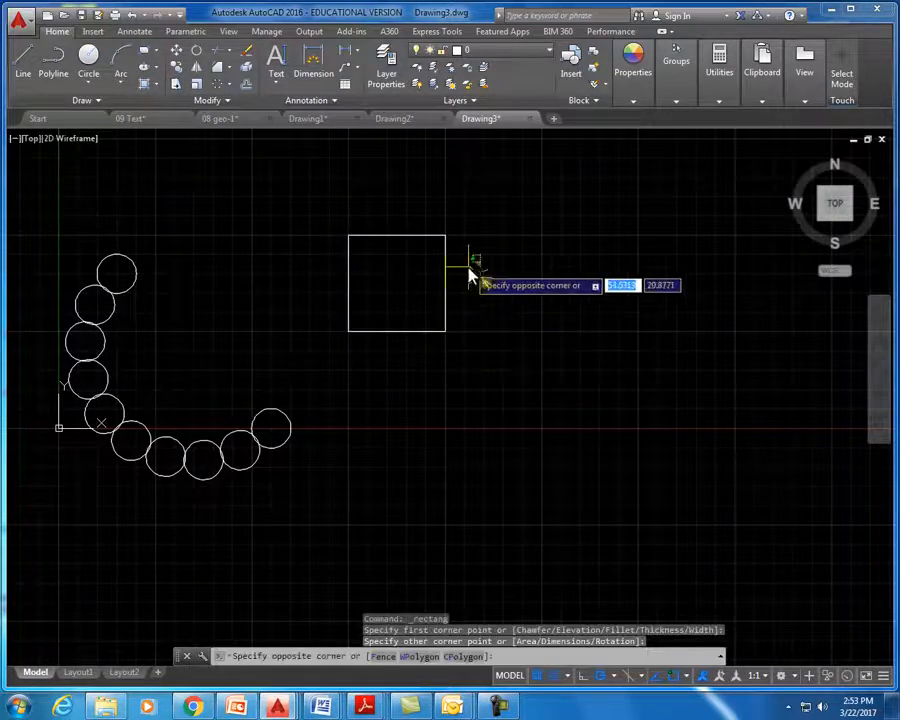
Create a rectangular array of the square with 4 columns and 3 rows
left_click(229, 85)
left_click(211, 108)
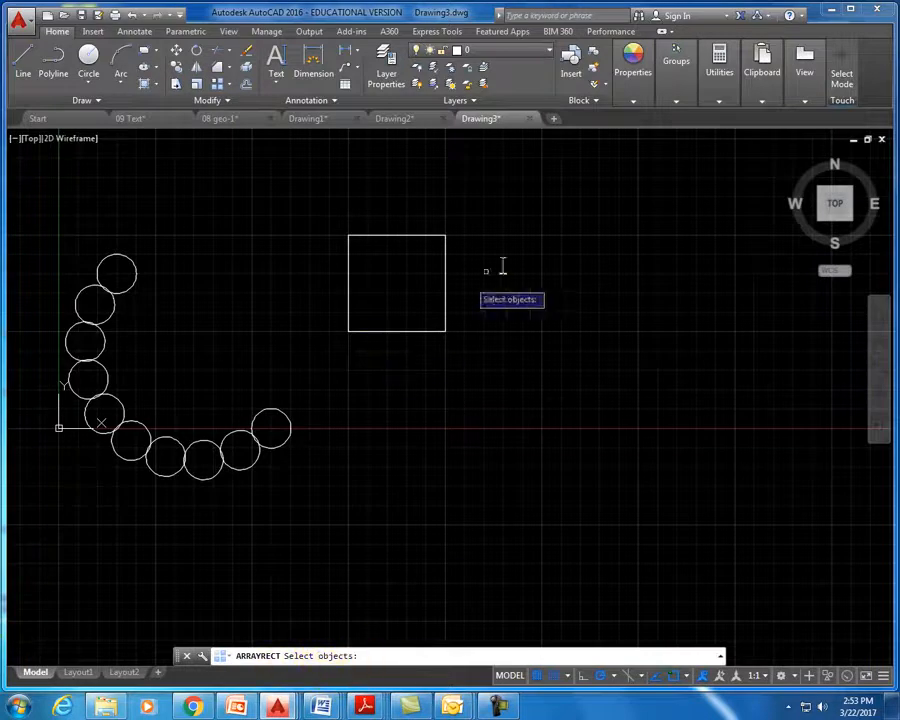
left_click(476, 373)
left_click(331, 210)
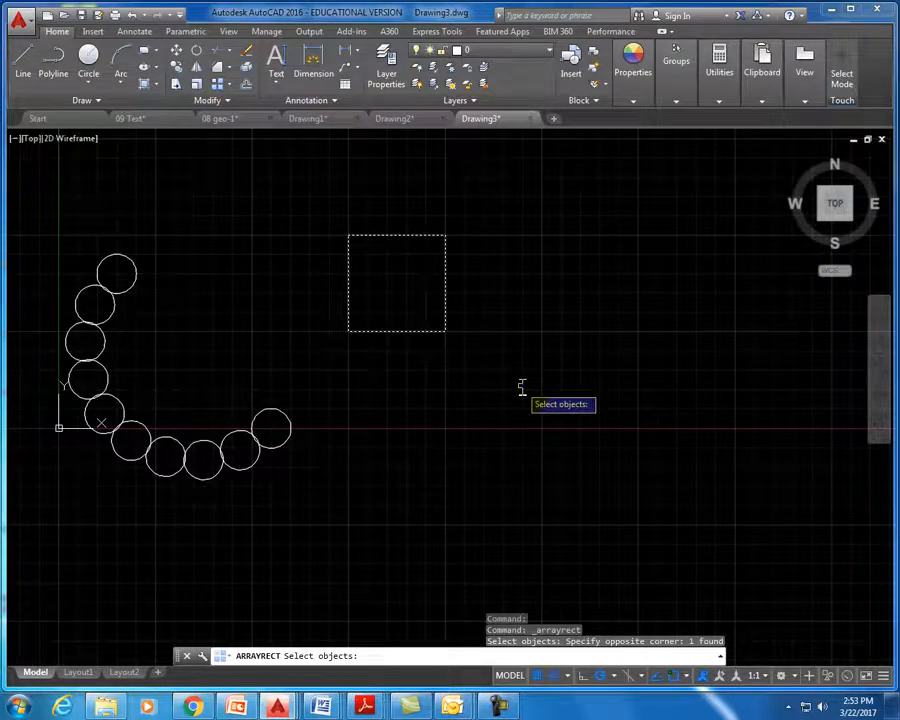
key("Return")
middle_click_drag(535, 388, 354, 516)
scroll(354, 516, "up", 1)
scroll(354, 516, "down", 1)
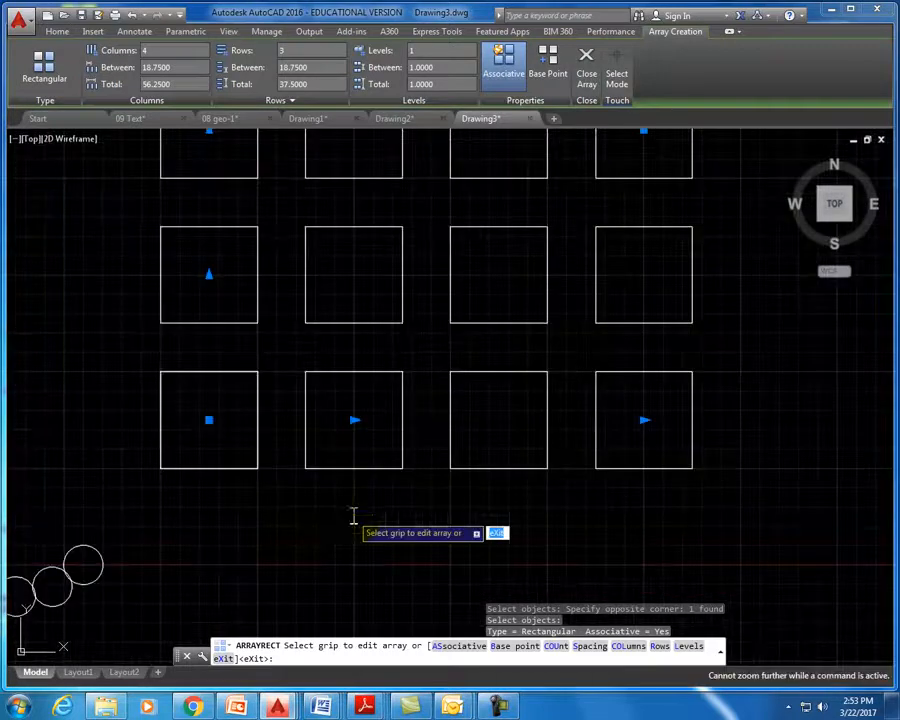
middle_click(360, 472)
middle_click(360, 472)
left_click(835, 210)
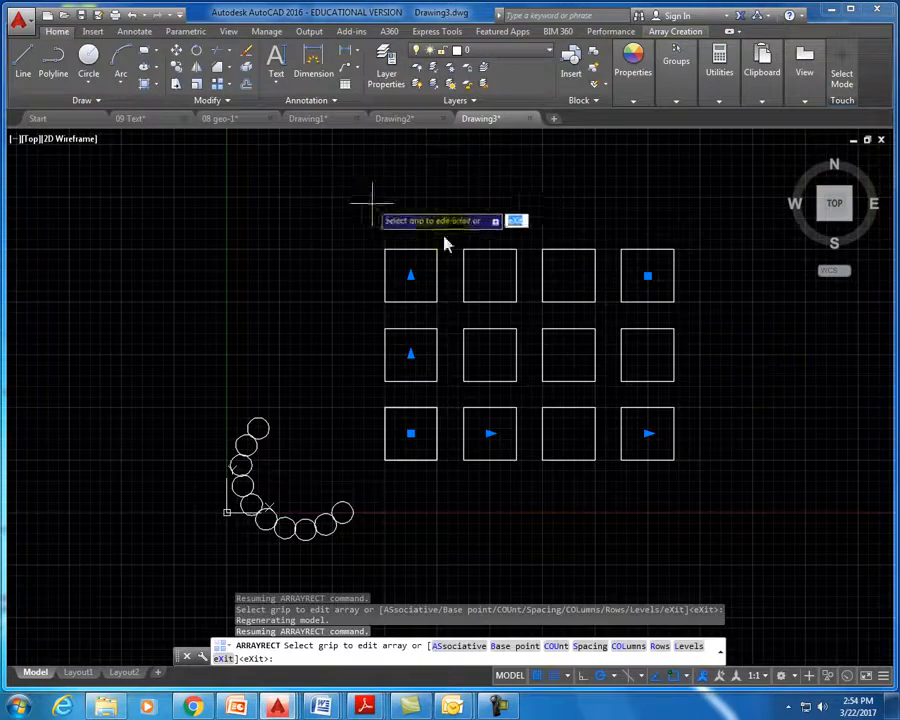
Set the rectangular array of squares to 4 rows
left_click(633, 58)
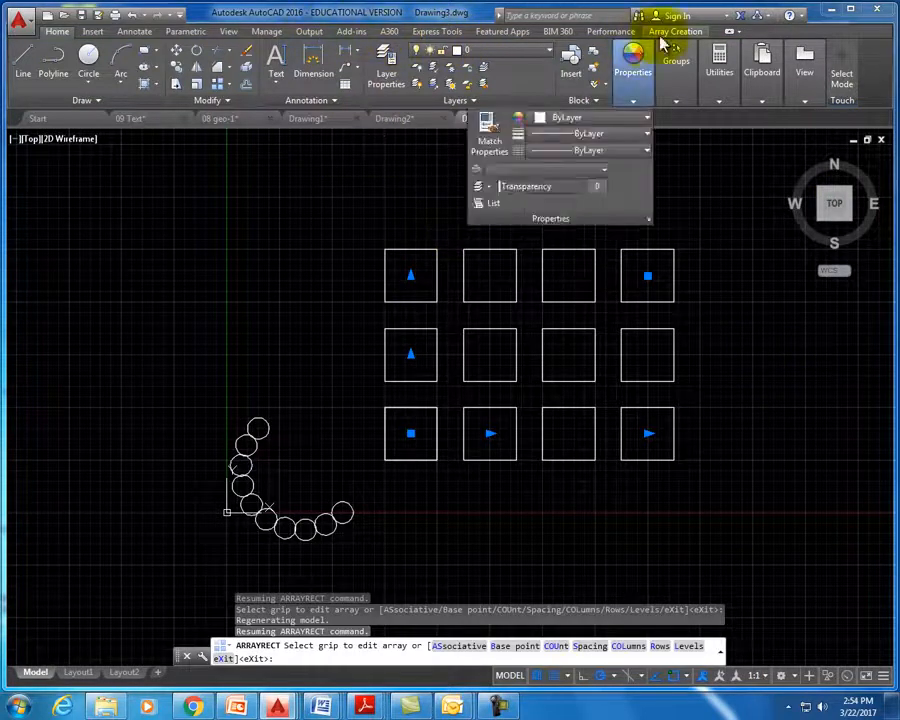
left_click(669, 33)
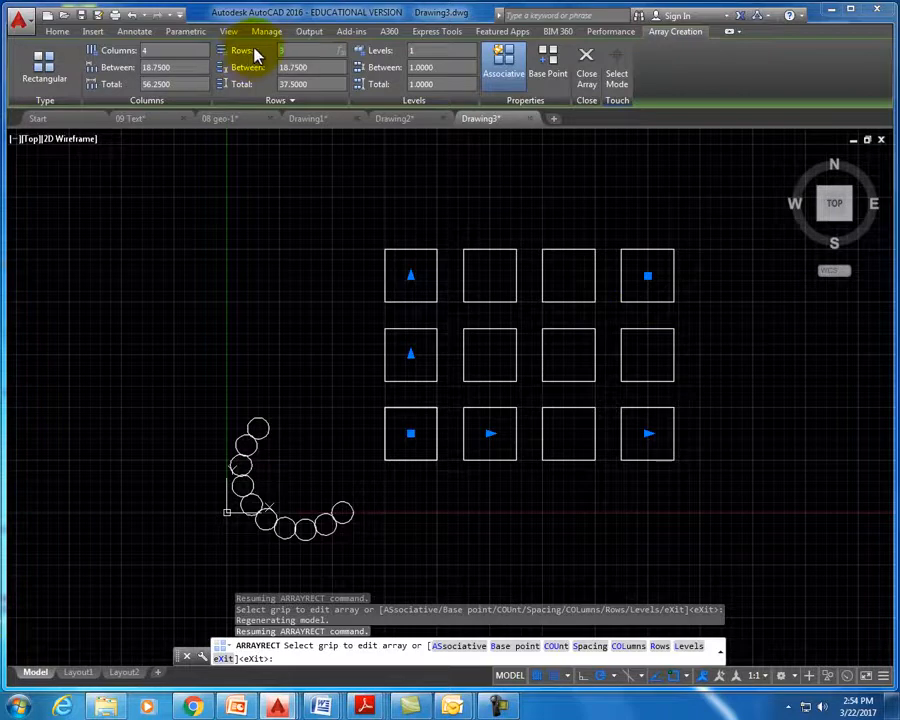
type("4")
left_click(297, 64)
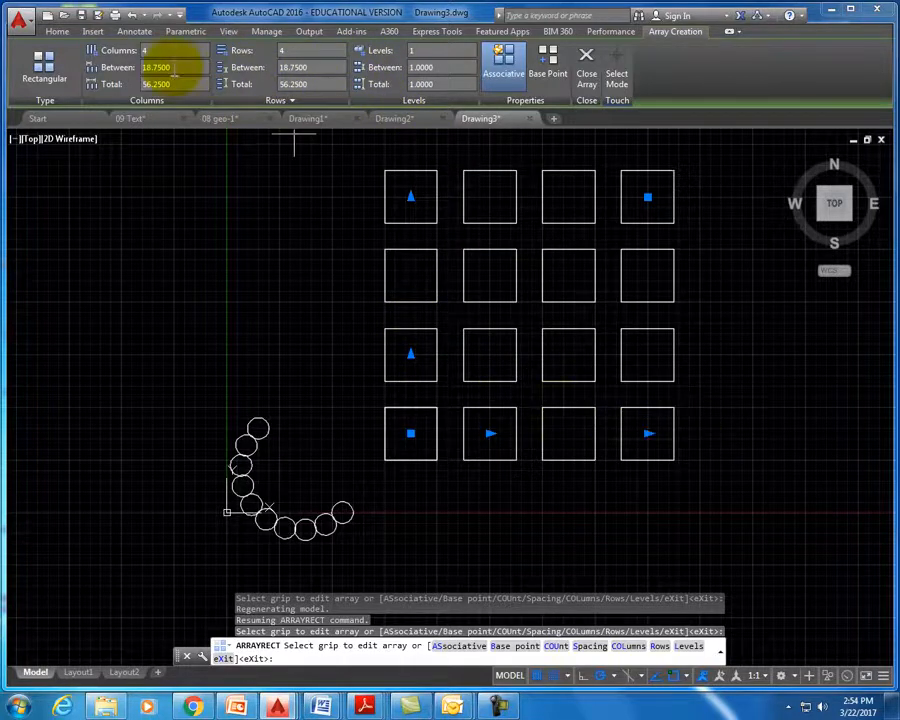
Set the spacing between the array's columns to 30
left_click(165, 68)
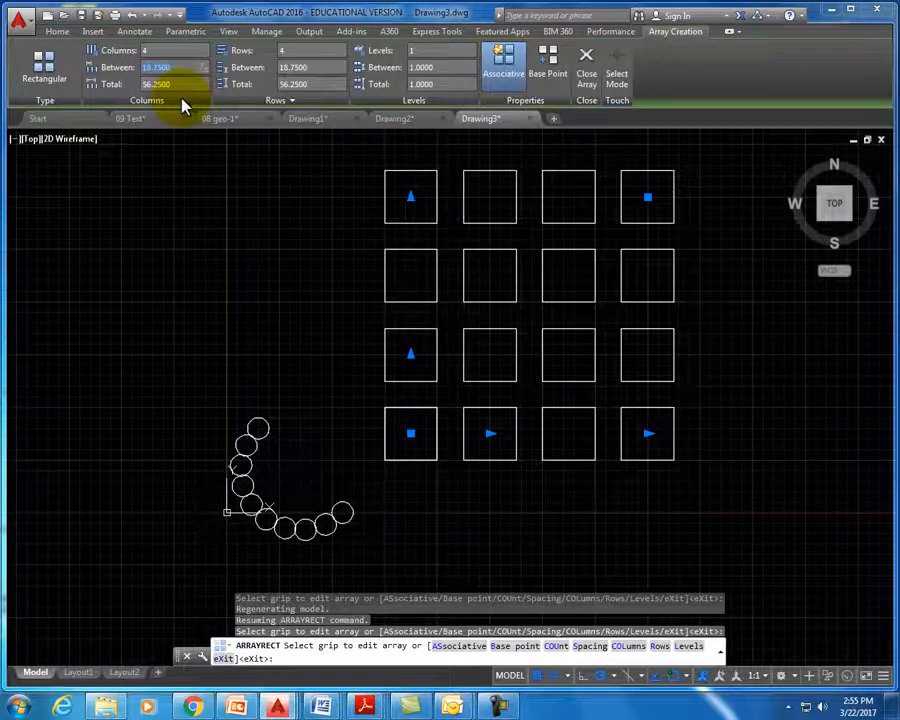
type("30")
key("Return")
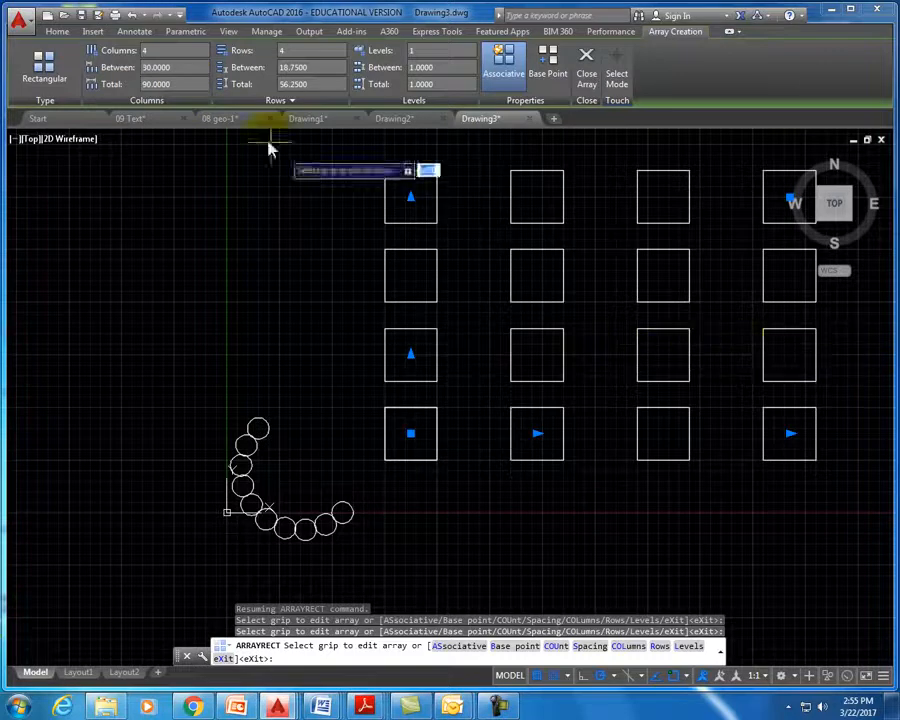
left_click(166, 64)
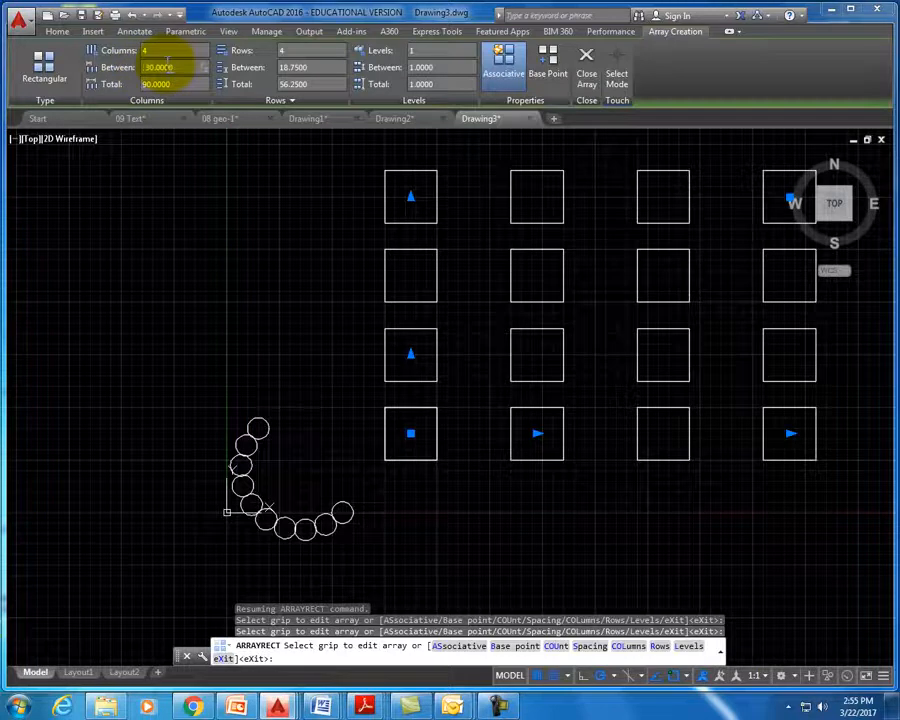
key("Return")
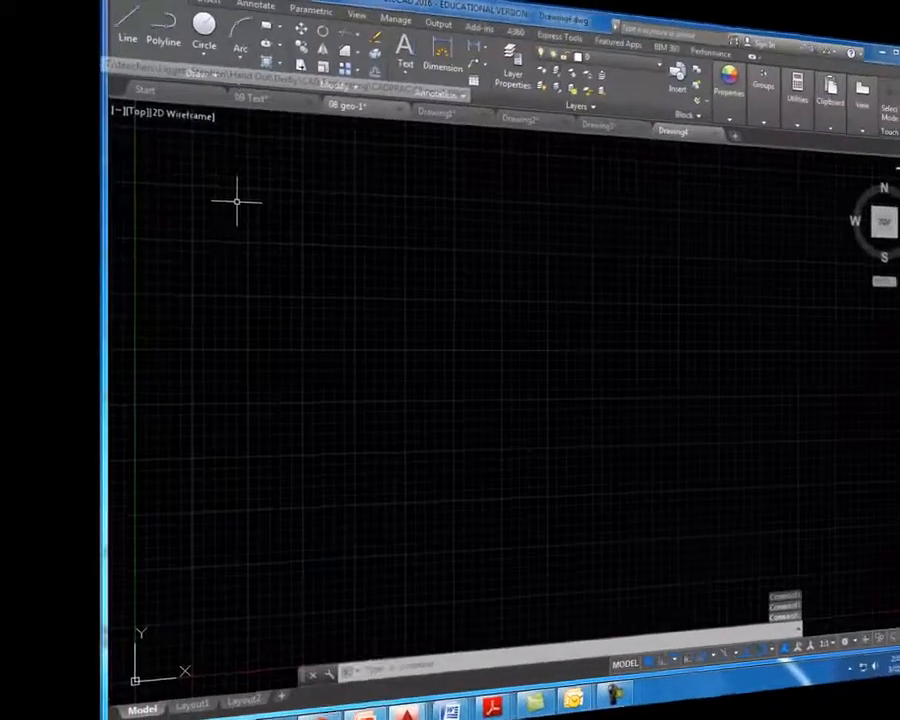
Draw three circles of different sizes and enclose them in an irregular closed line outline with a straight vertical edge on its right
mouse_move(222, 121)
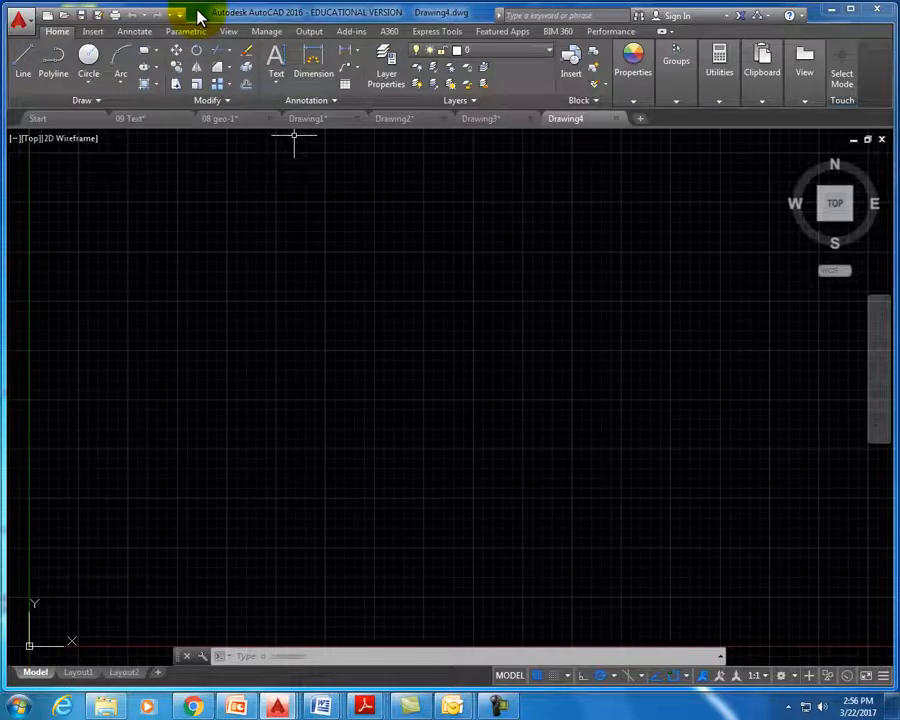
left_click(88, 55)
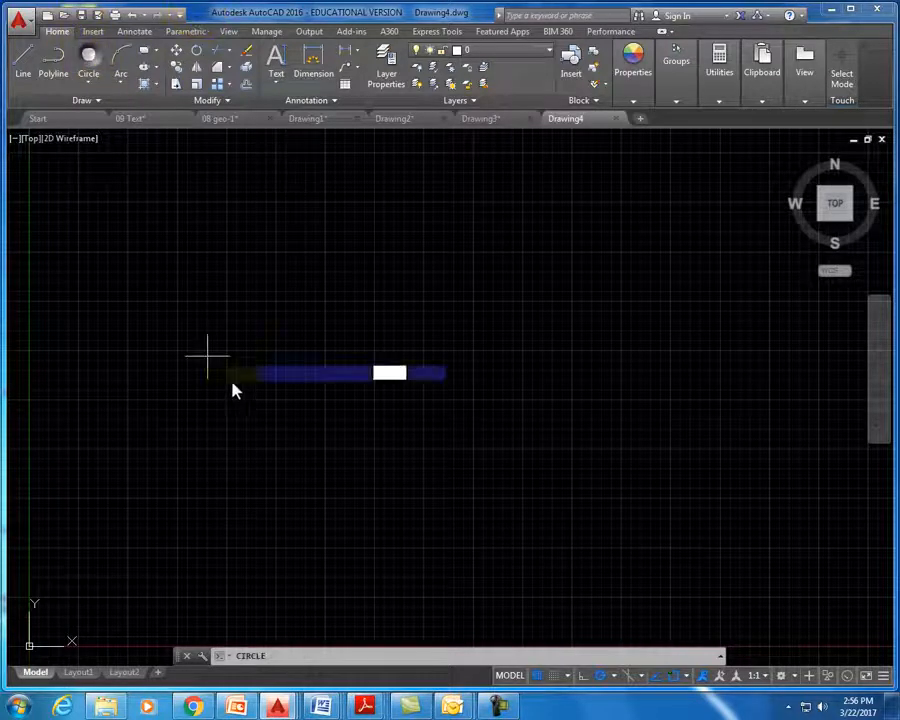
left_click(241, 335)
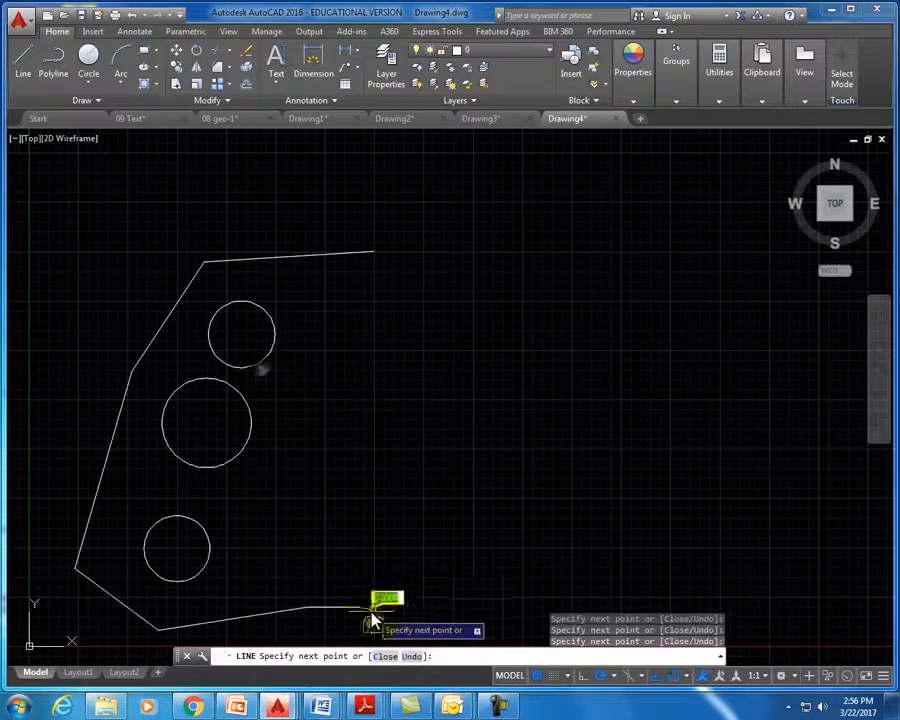
left_click(372, 610)
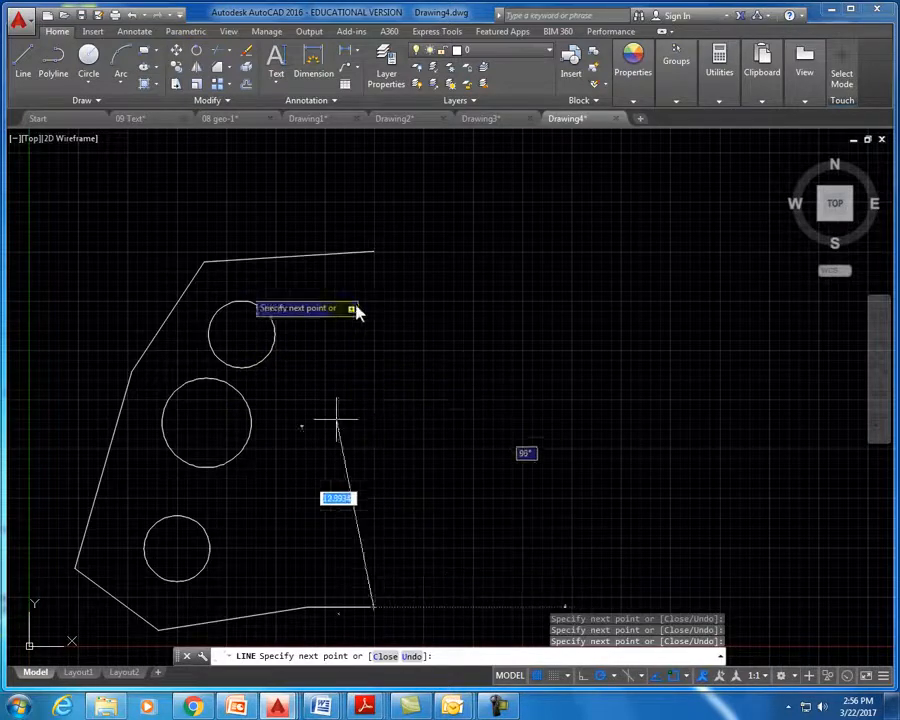
type("c")
key("Return")
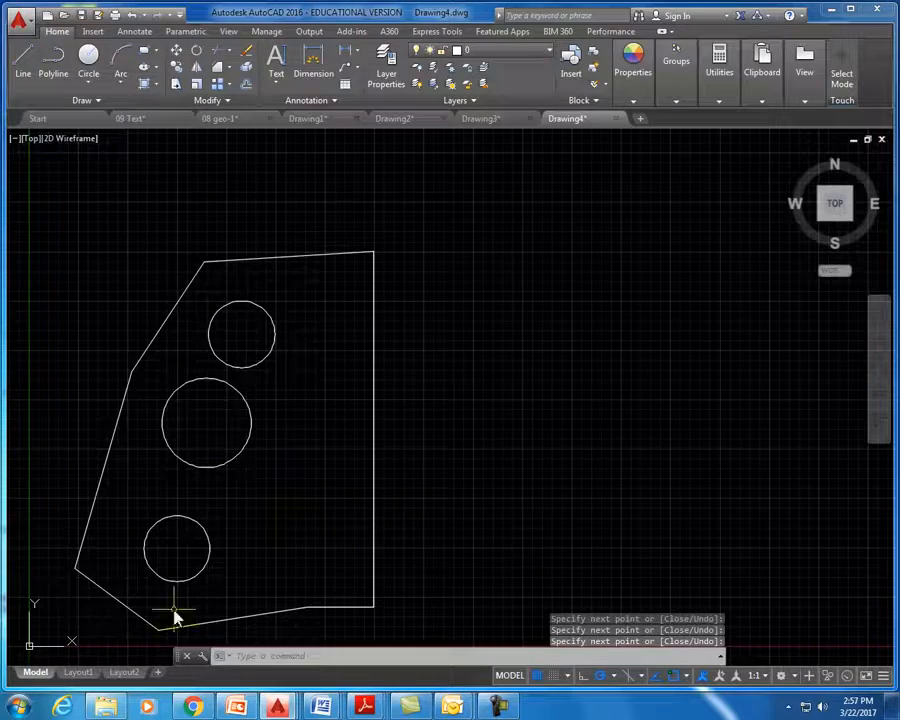
Mirror the outline and its three circles across the vertical right edge, keeping the source objects
middle_click_drag(325, 555, 317, 494)
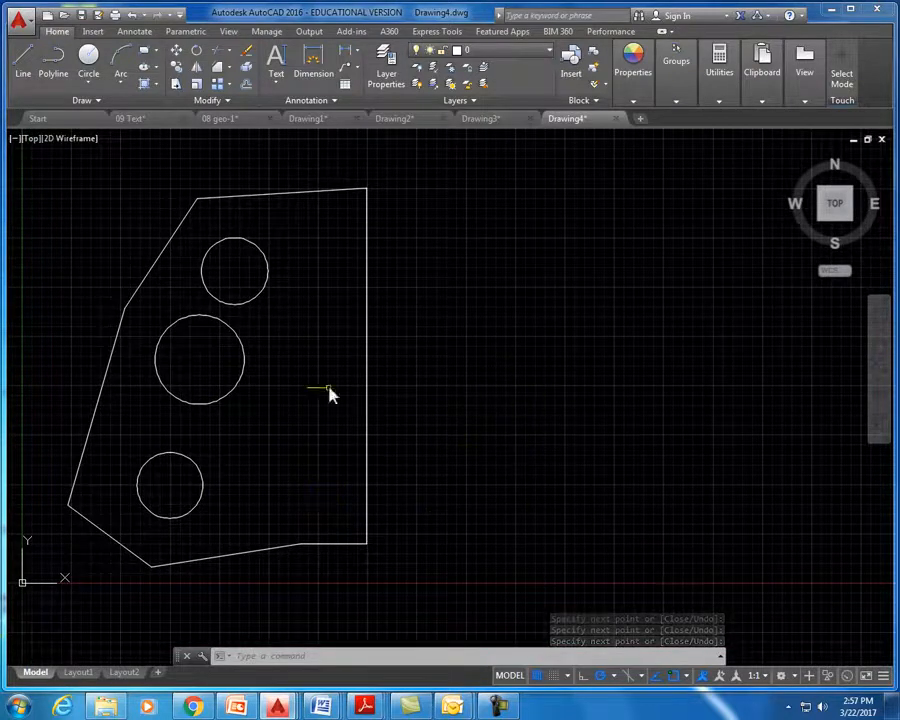
left_click(196, 70)
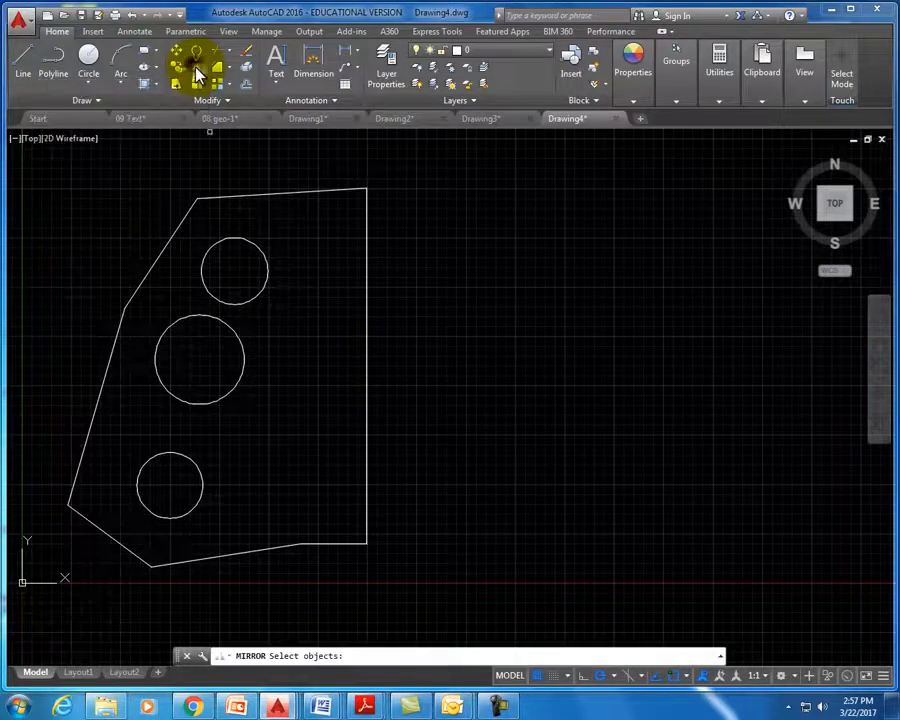
left_click(337, 579)
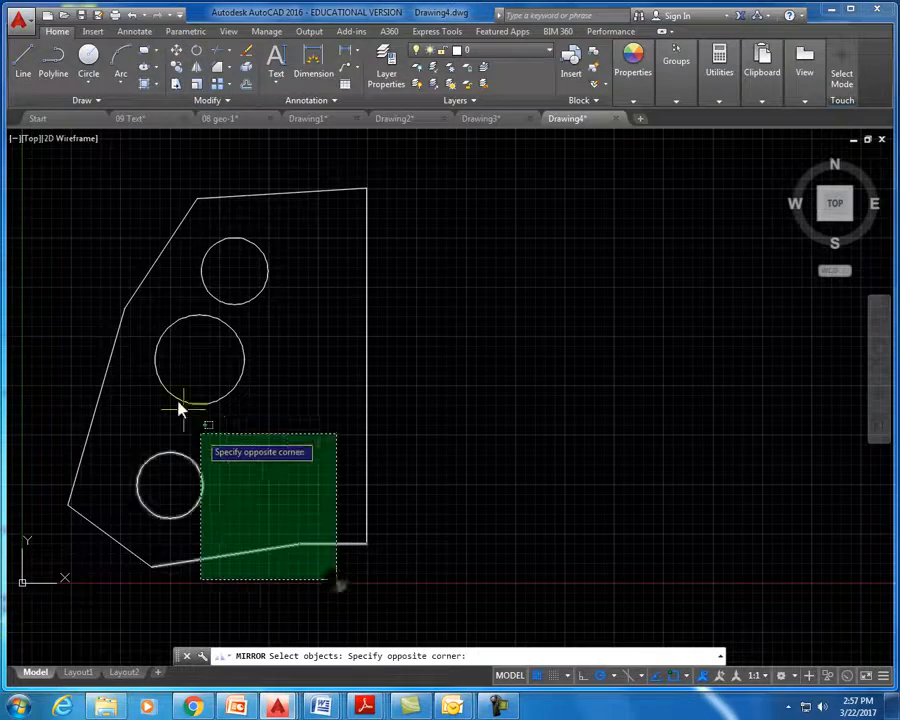
left_click(86, 170)
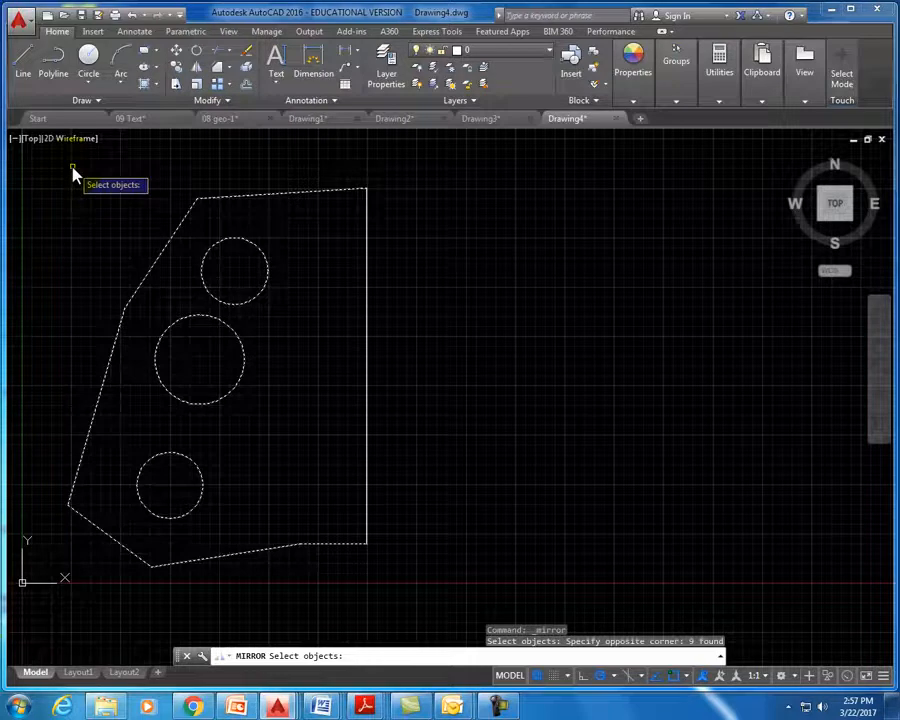
key("Return")
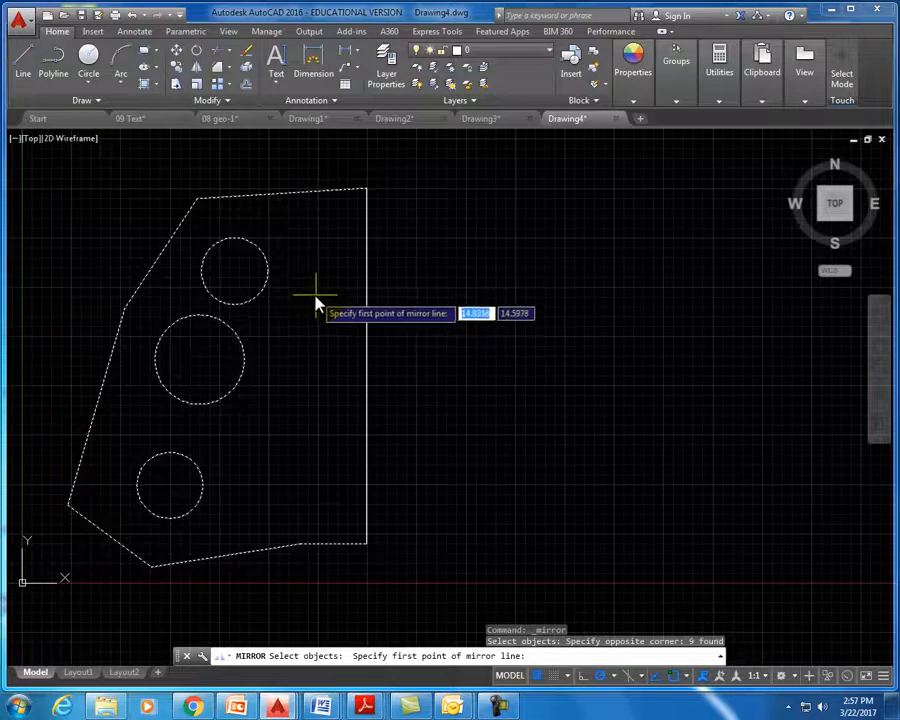
left_click(366, 189)
left_click(366, 546)
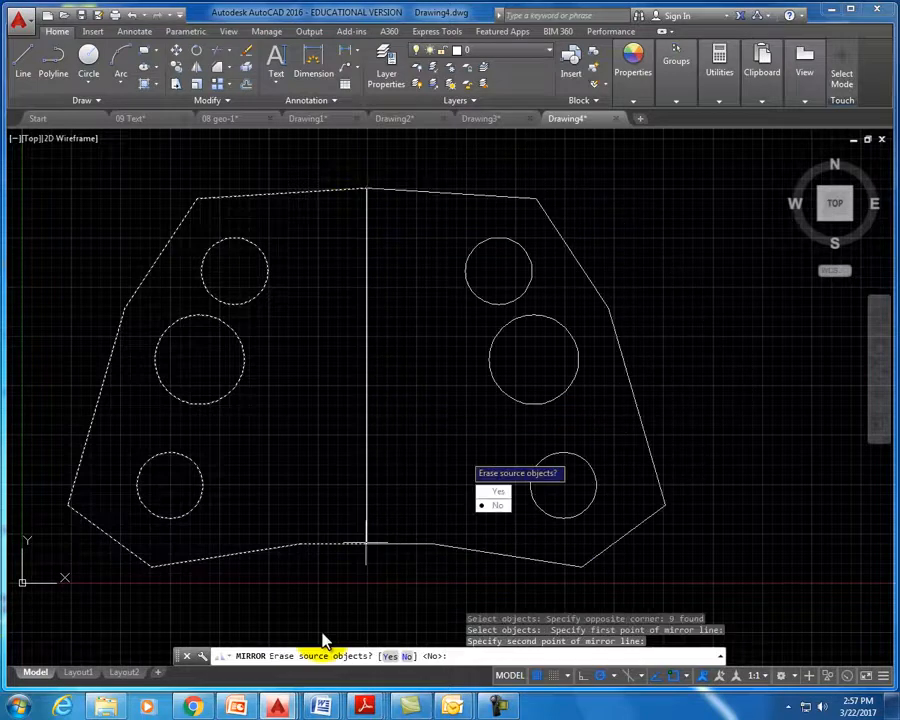
key("Return")
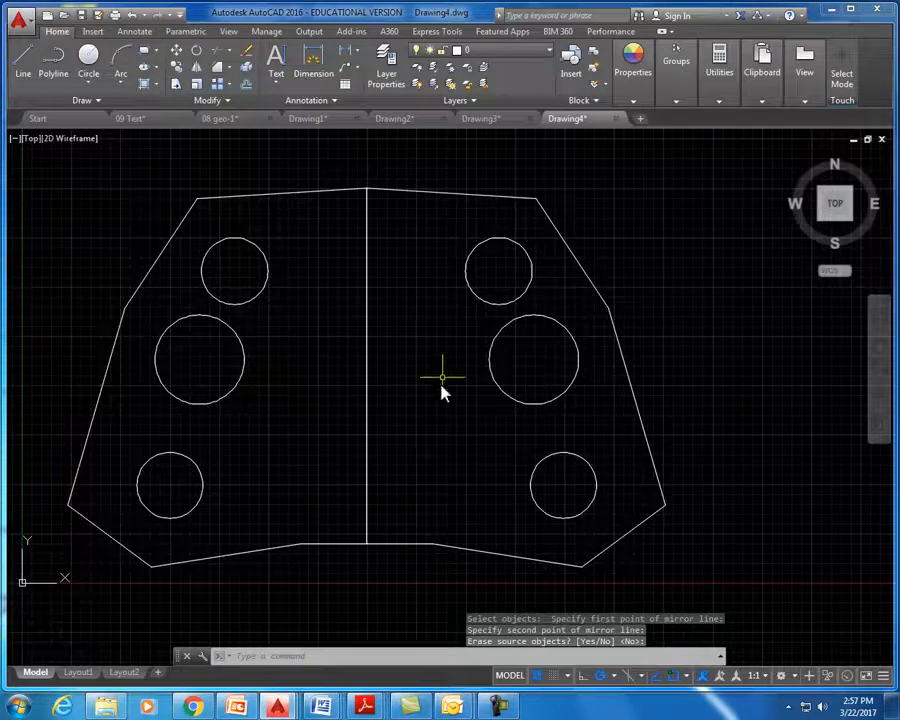
mouse_move(458, 370)
middle_mouse_down()
mouse_move(536, 326)
mouse_move(537, 337)
middle_mouse_up()
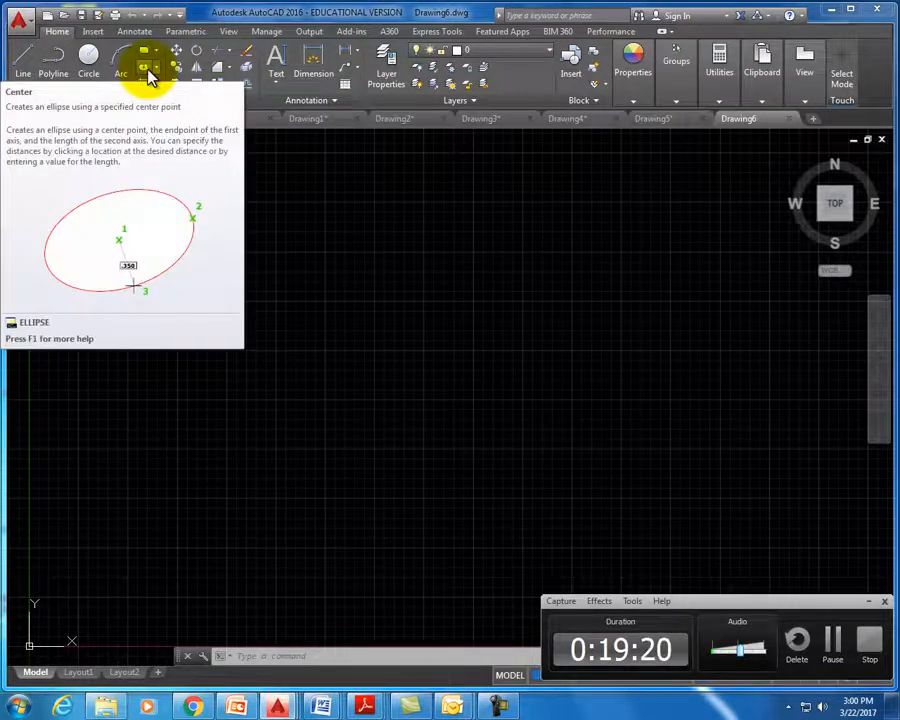
Draw a horizontal rectangle, about twice as wide as it is high, in the empty drawing
left_click(23, 62)
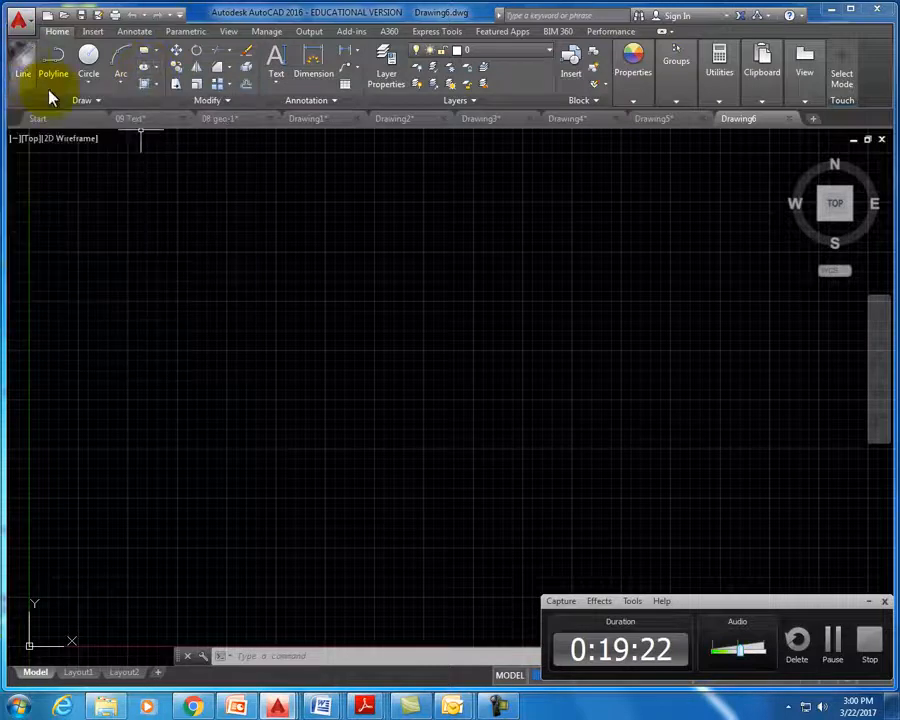
left_click(157, 55)
left_click(128, 75)
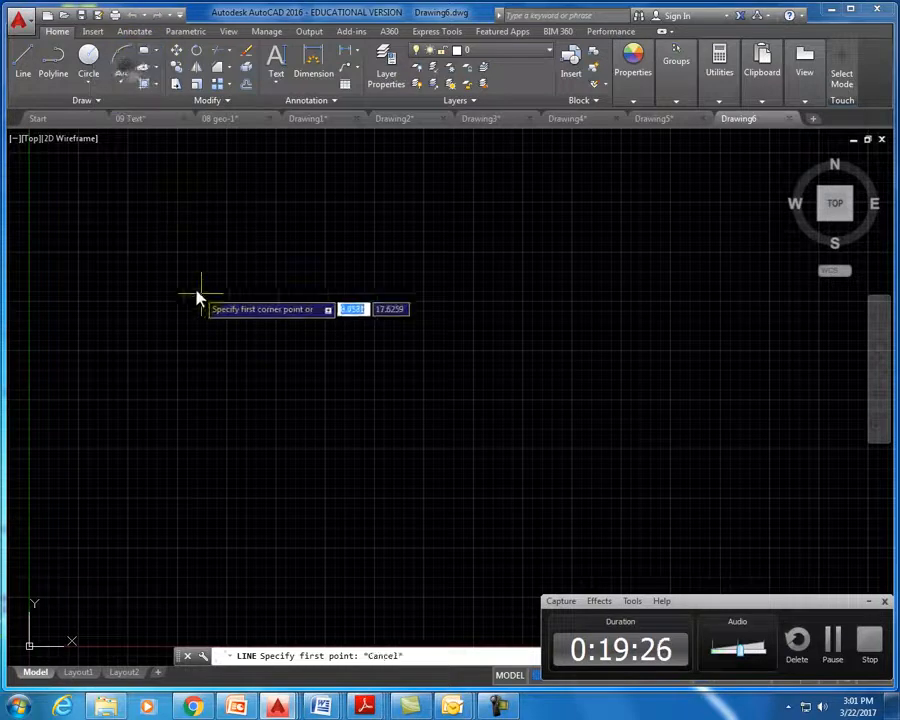
left_click(179, 251)
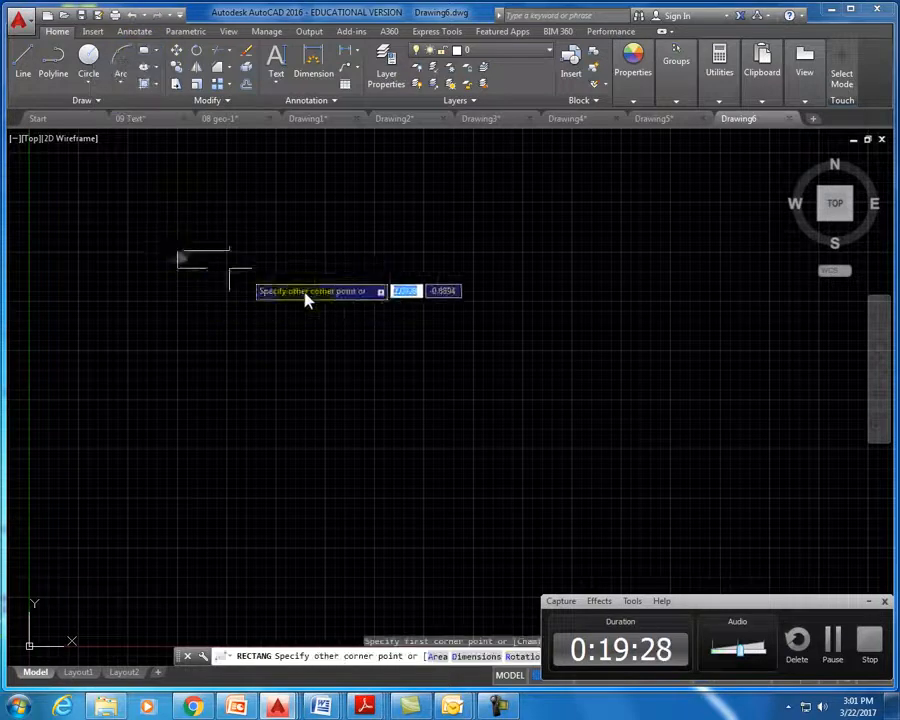
left_click(473, 400)
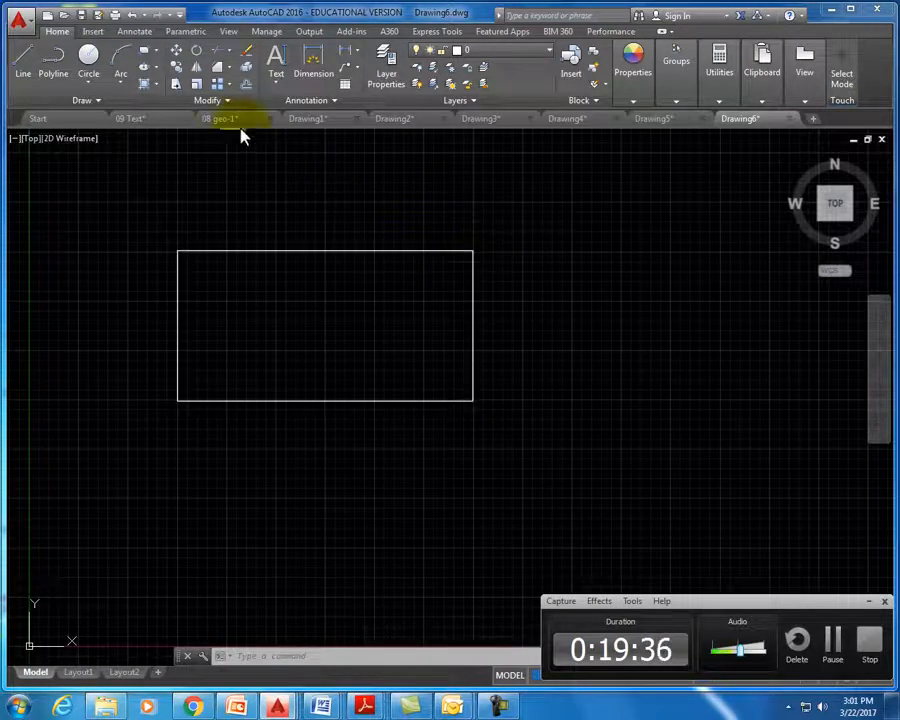
Fillet the rectangle's upper-right corner with a radius of 1
left_click(228, 68)
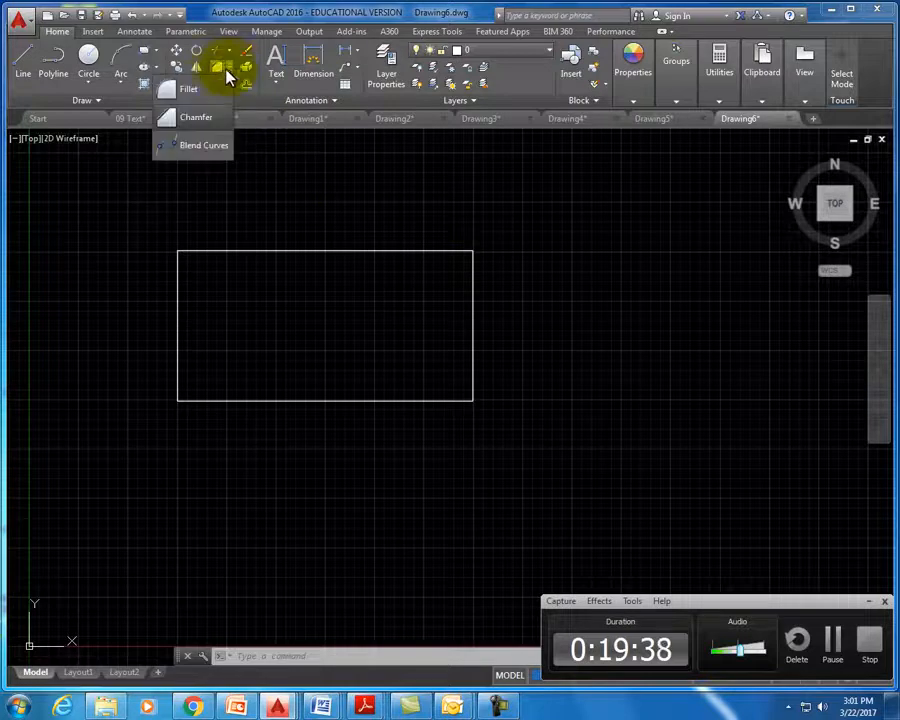
left_click(194, 92)
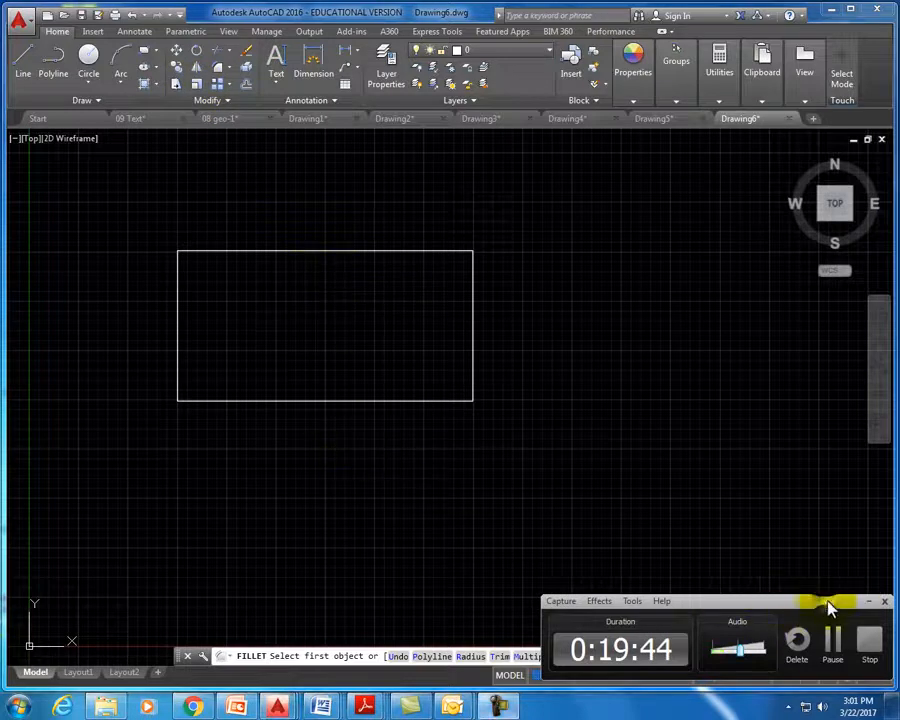
left_click(868, 602)
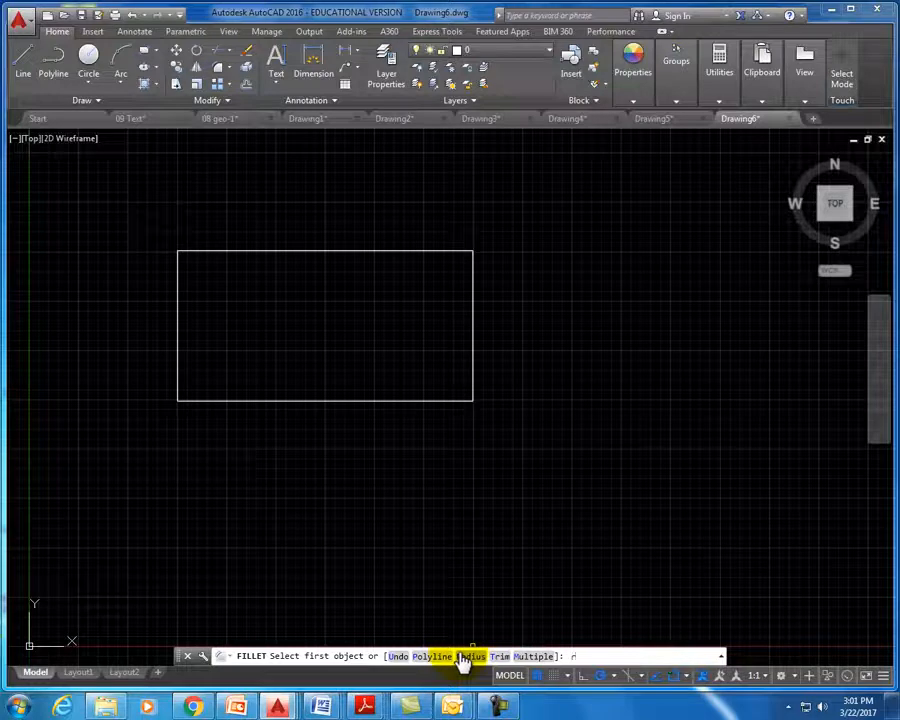
left_click(468, 657)
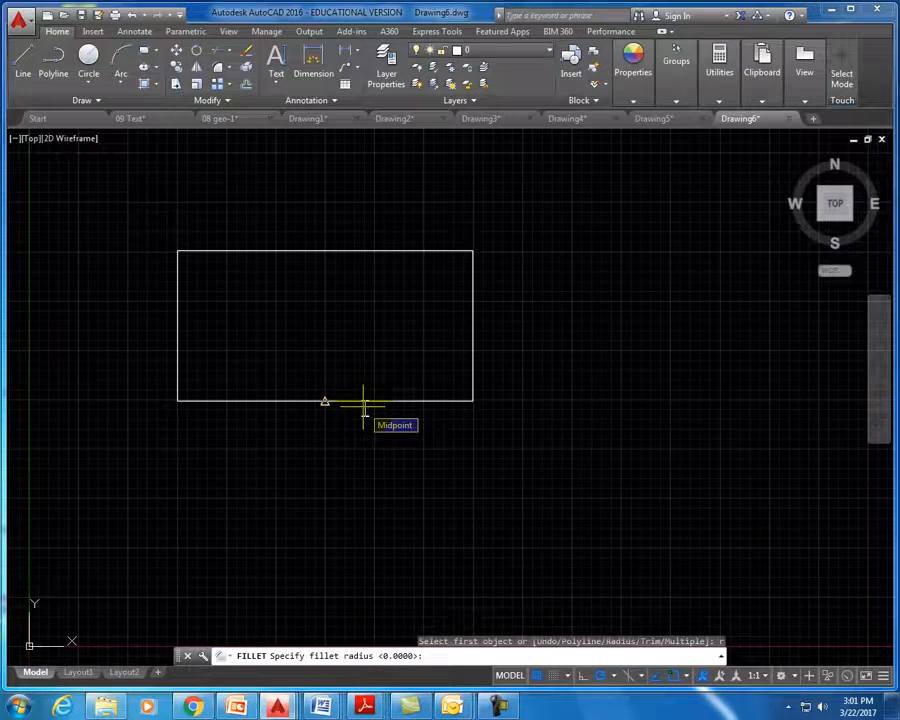
type("1")
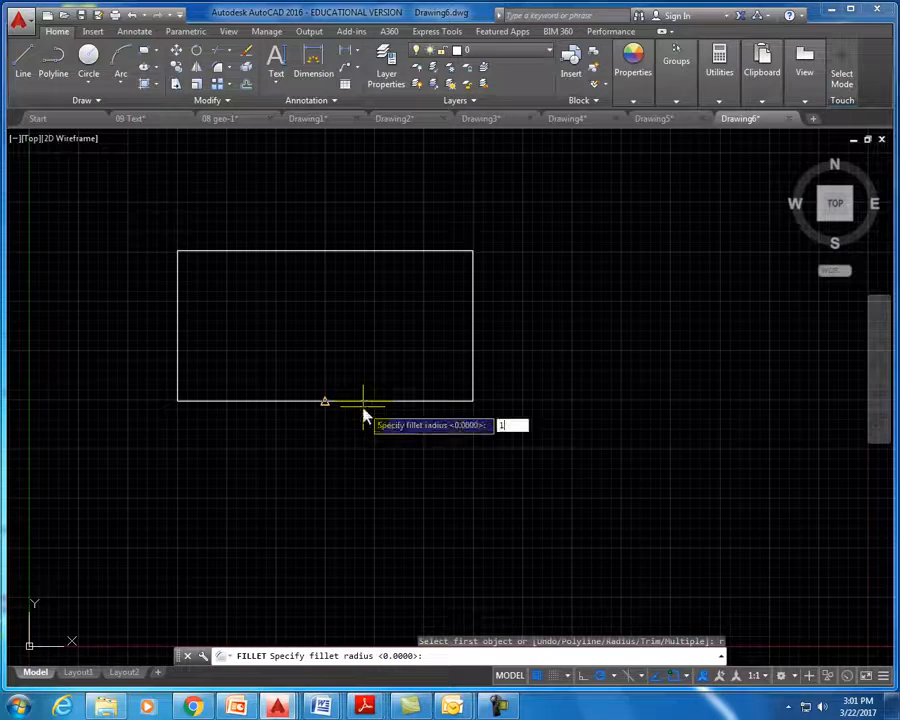
key("Return")
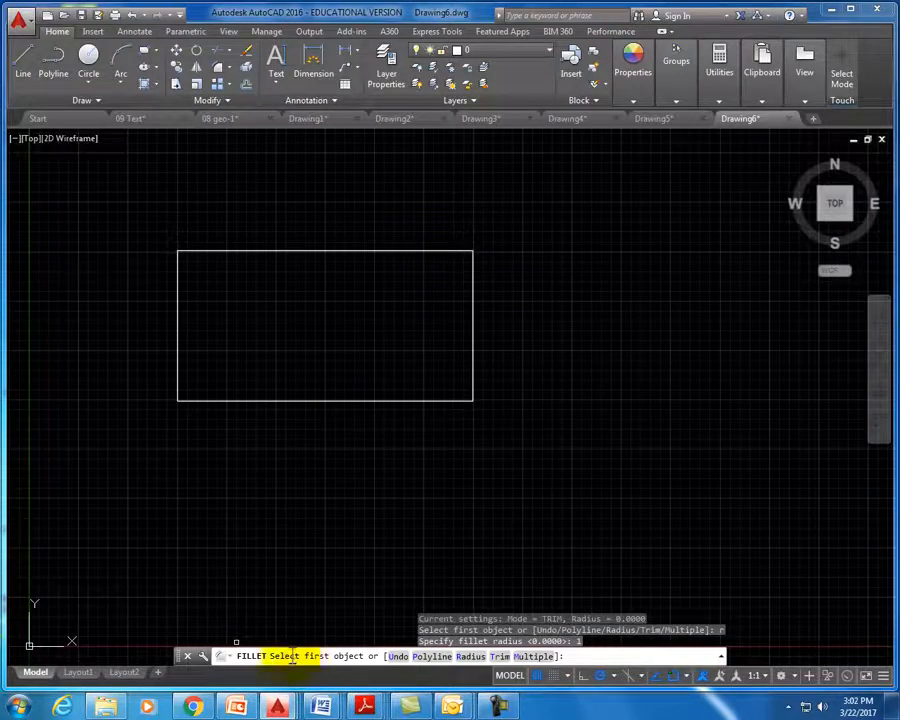
left_click(436, 253)
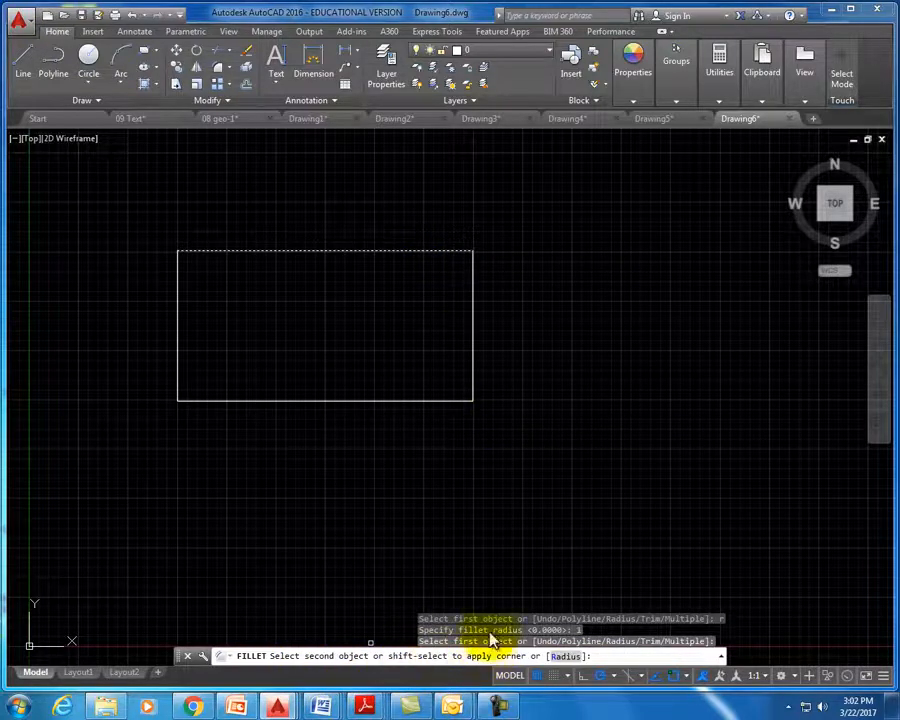
left_click(472, 298)
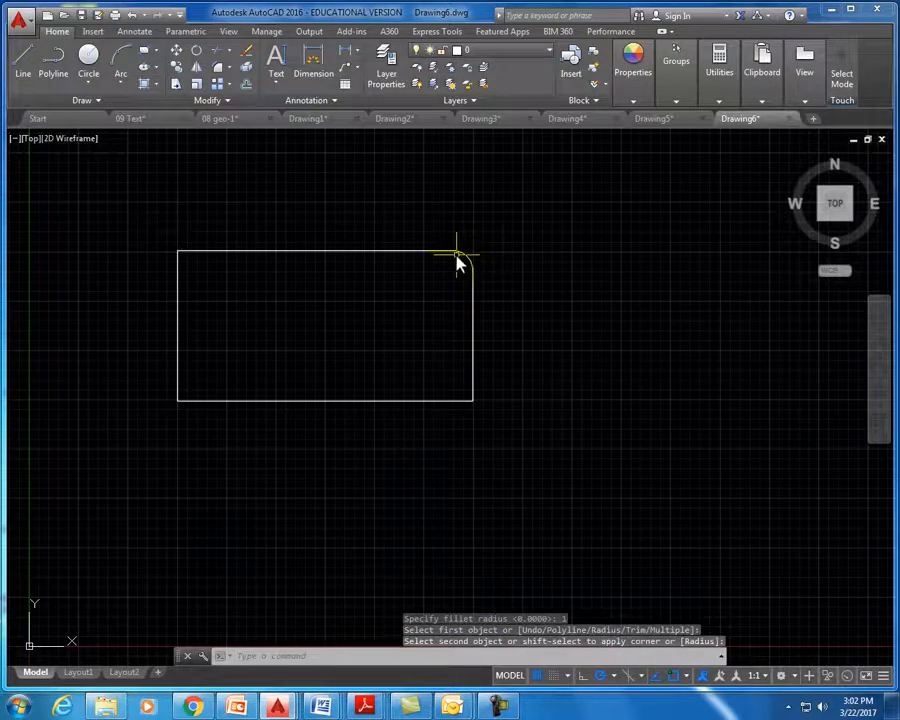
mouse_move(433, 712)
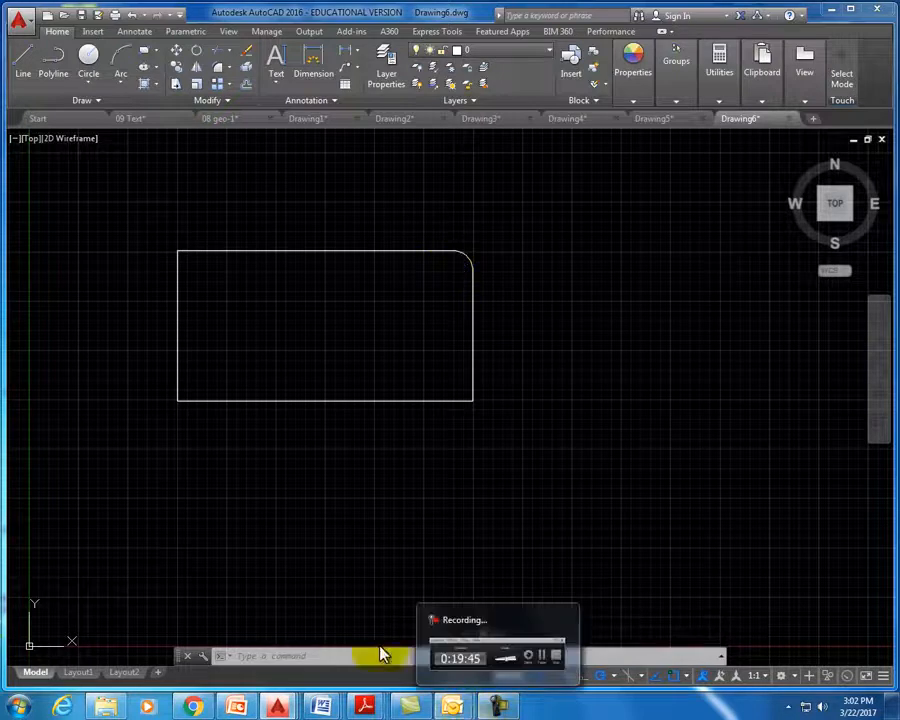
Draw two separate lines to the right of the rectangle, sloping down and converging without meeting at their right ends
left_click(22, 62)
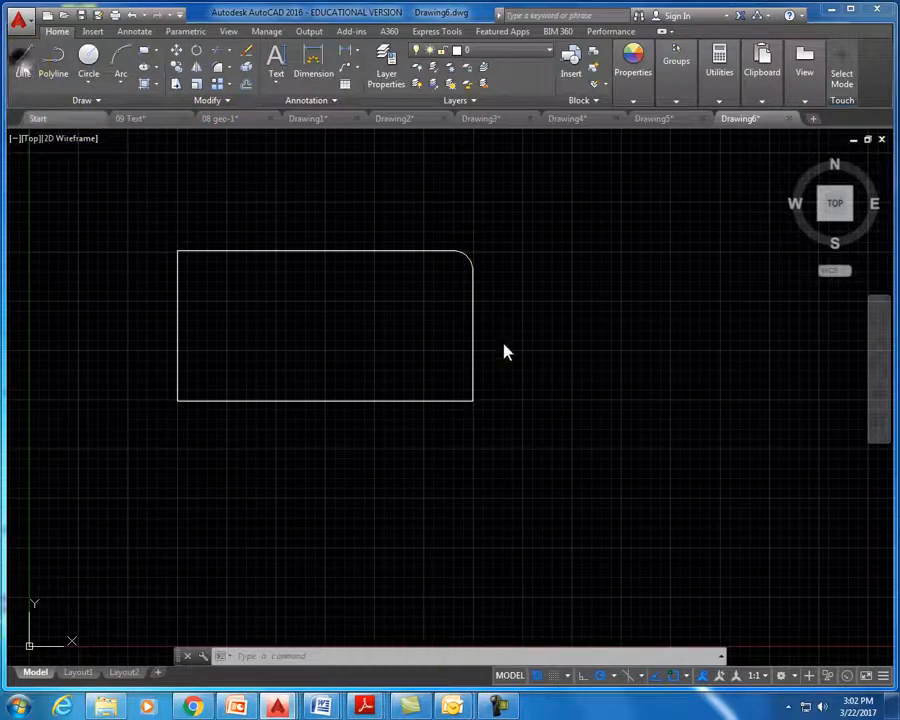
left_click(542, 242)
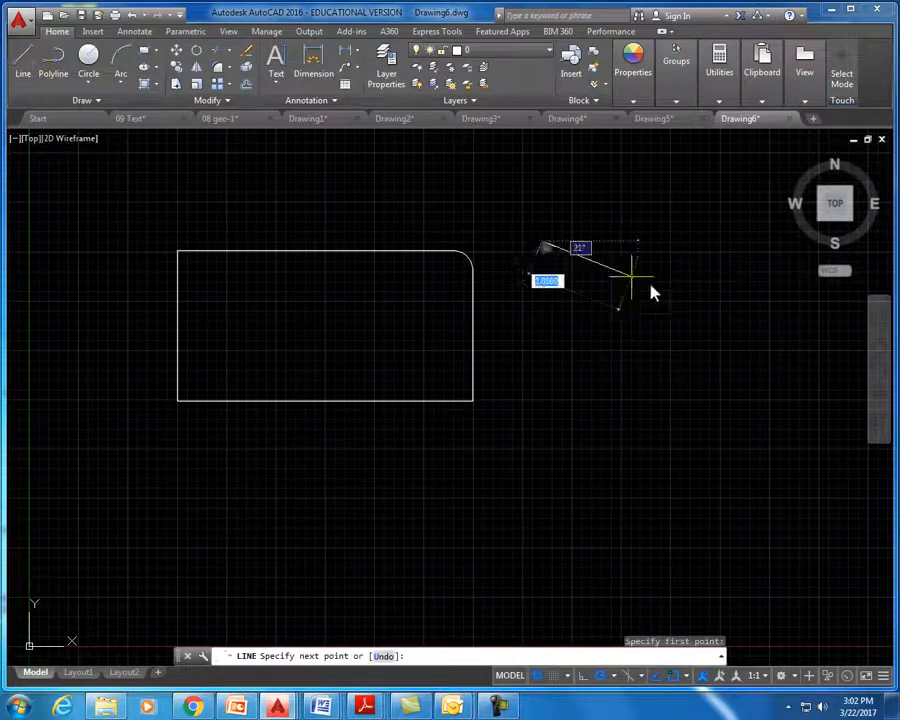
left_click(733, 322)
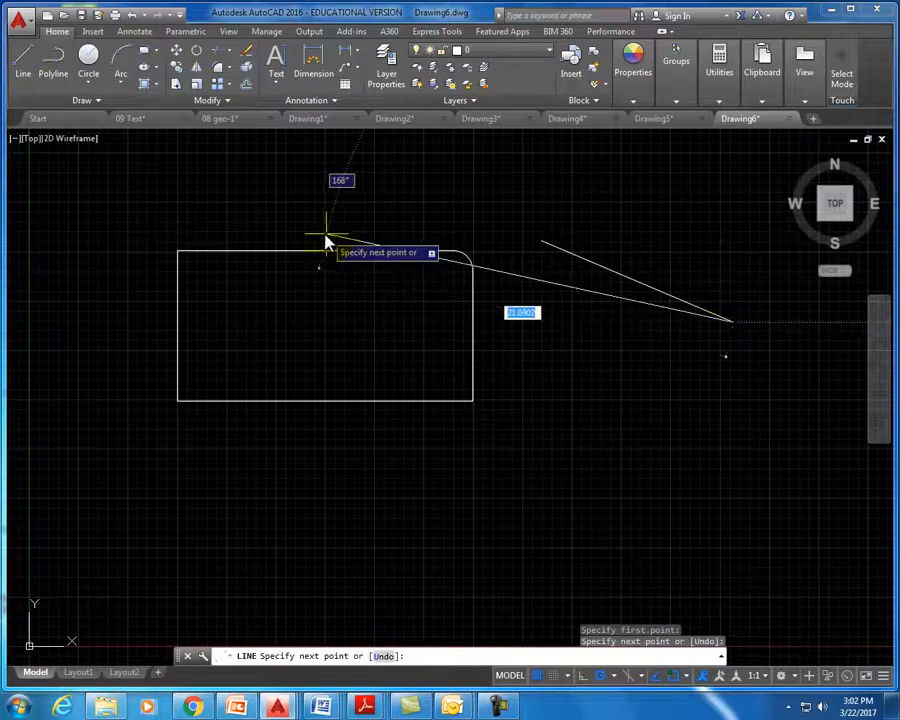
key("Escape")
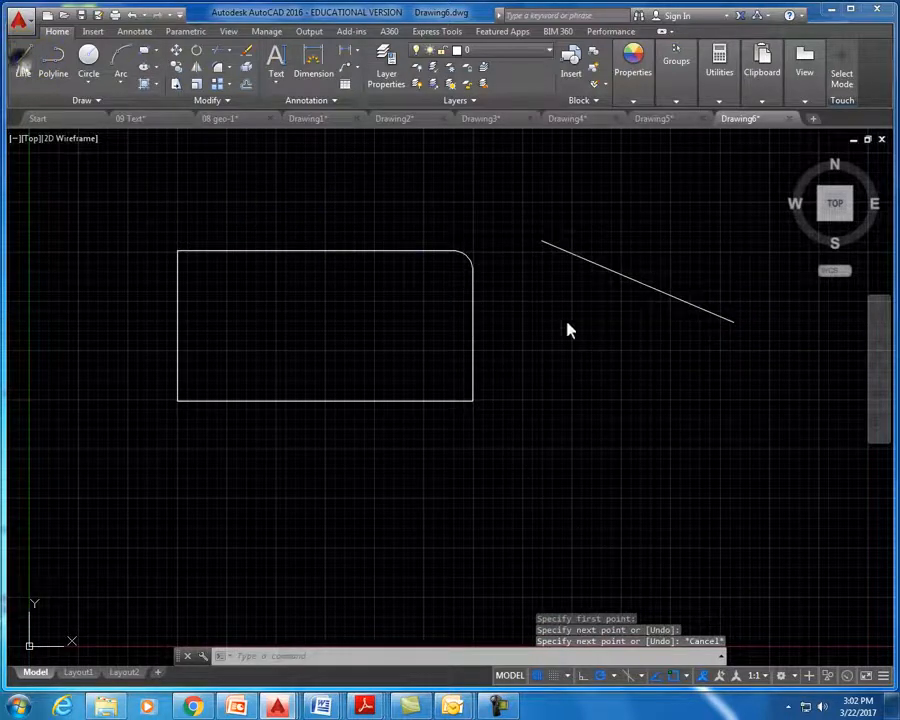
key("Return")
left_click(522, 289)
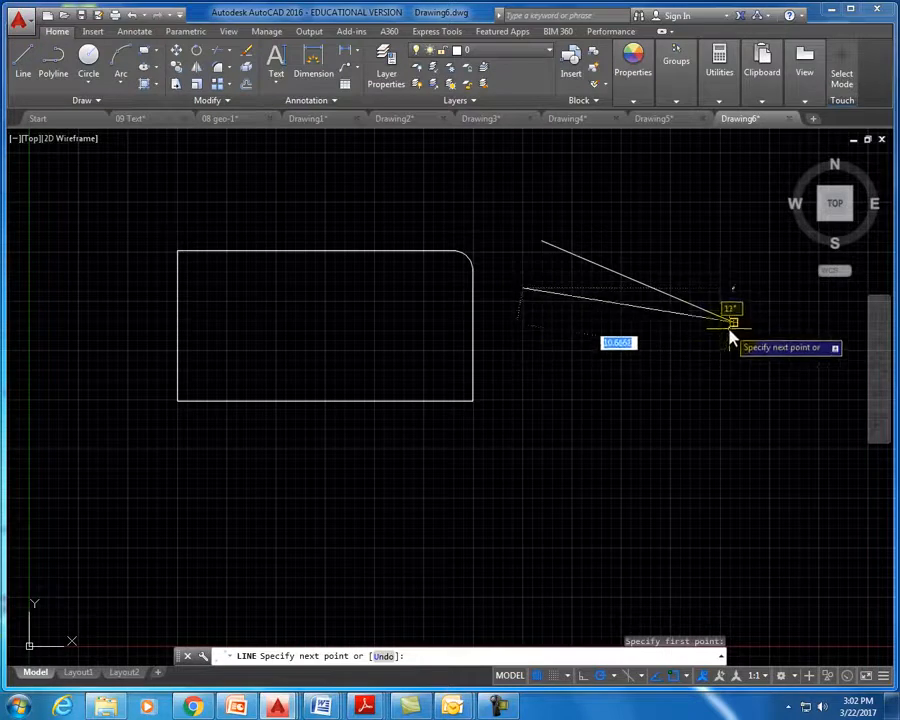
scroll(730, 336, "up", 5)
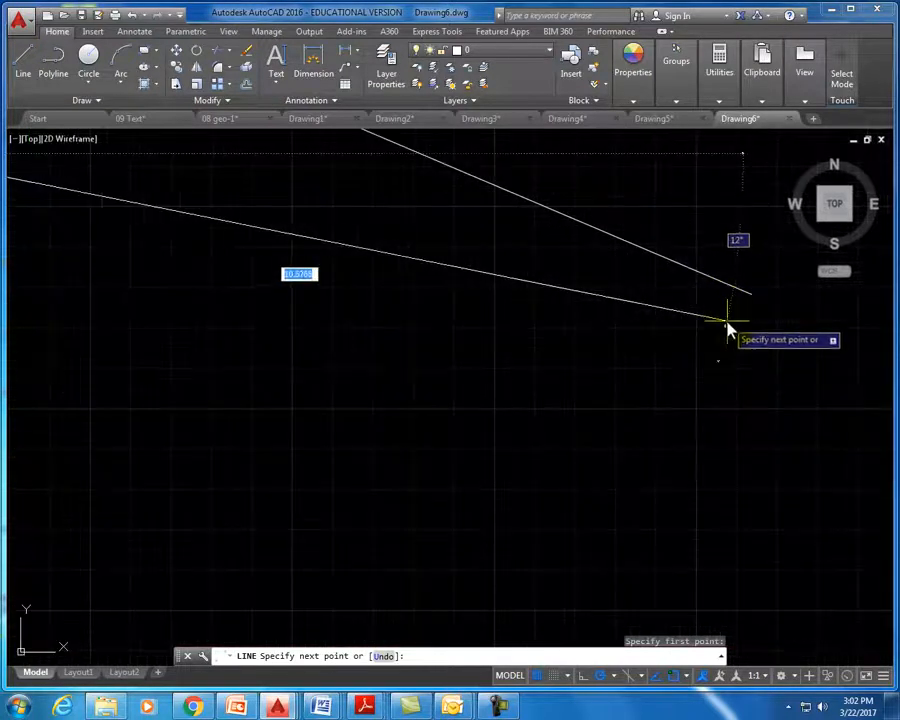
left_click(727, 322)
key("Escape")
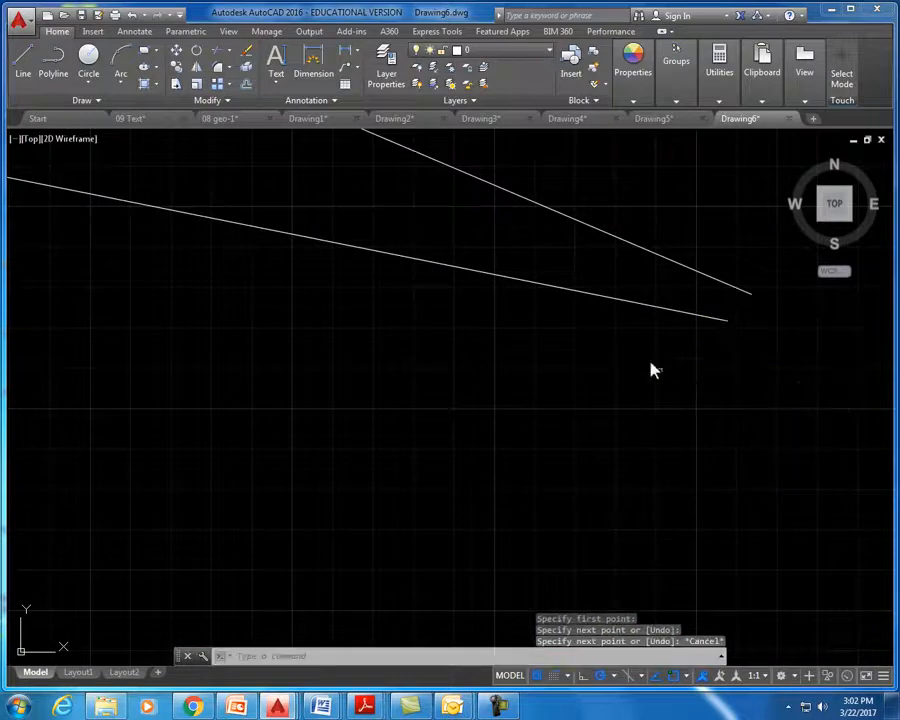
scroll(675, 378, "down", 6)
scroll(678, 376, "up", 3)
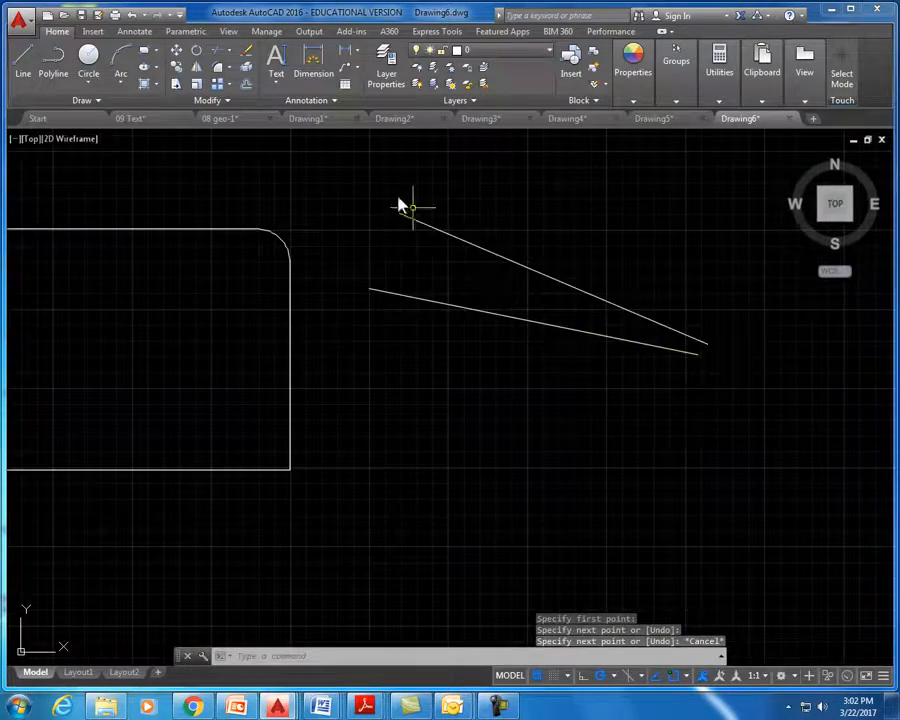
Fillet the two converging lines near their right ends with a radius of 1
left_click(218, 75)
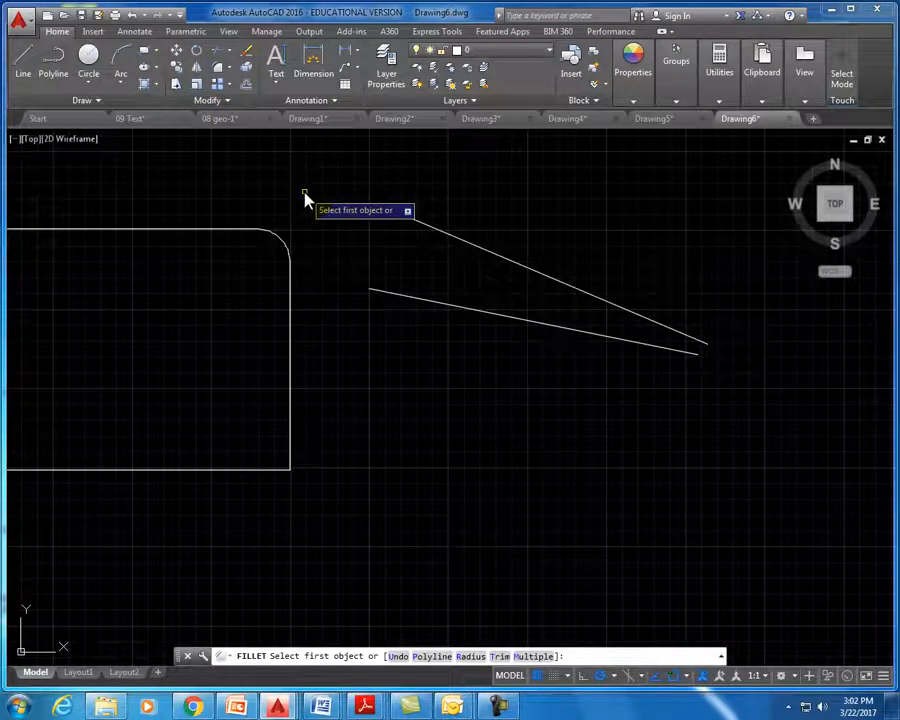
type("r")
key("Return")
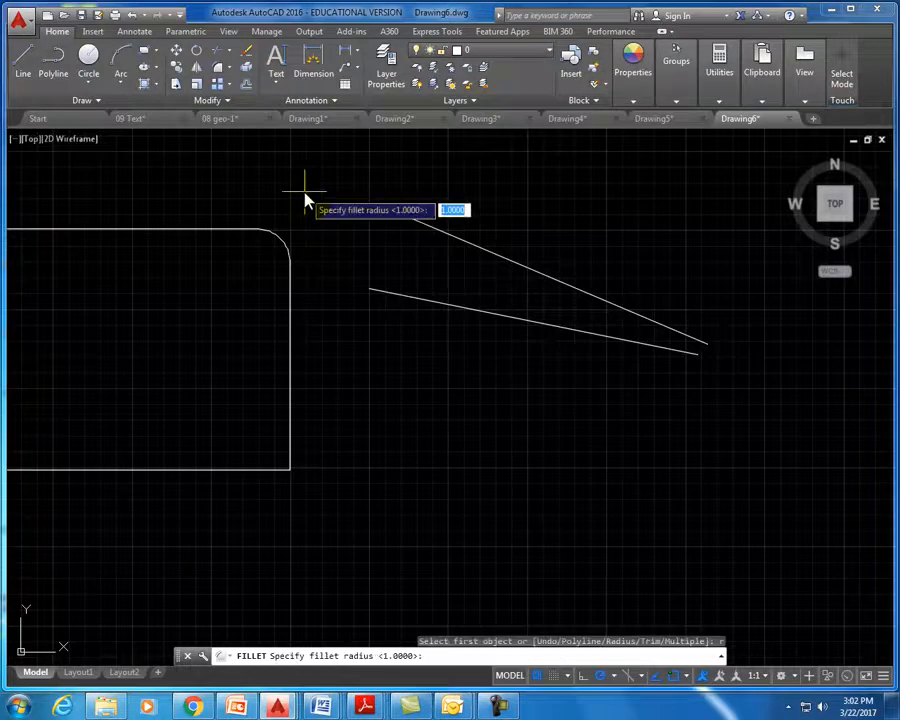
type("1")
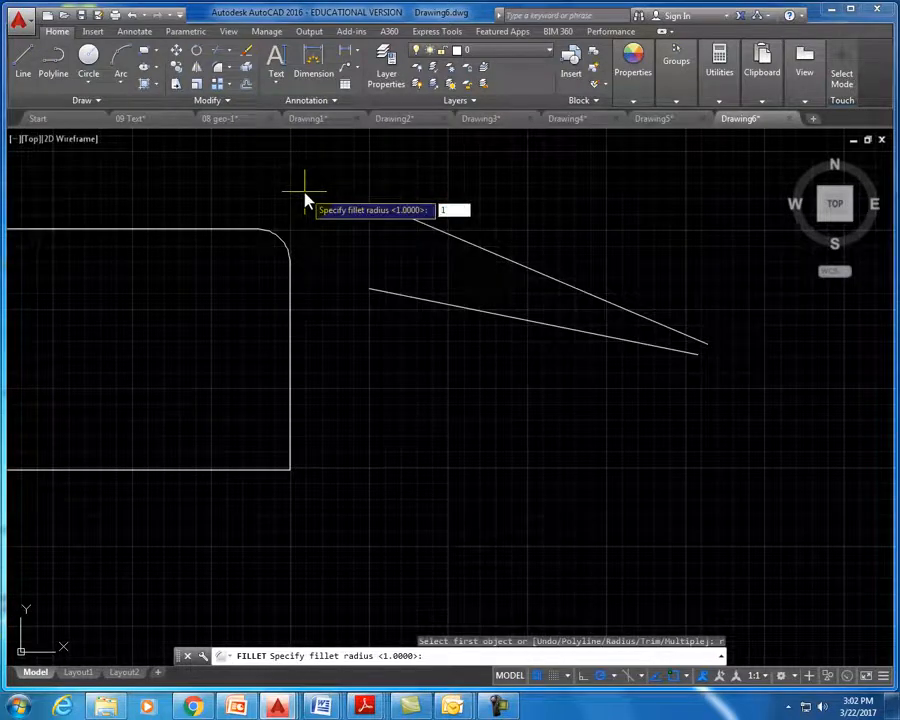
key("Return")
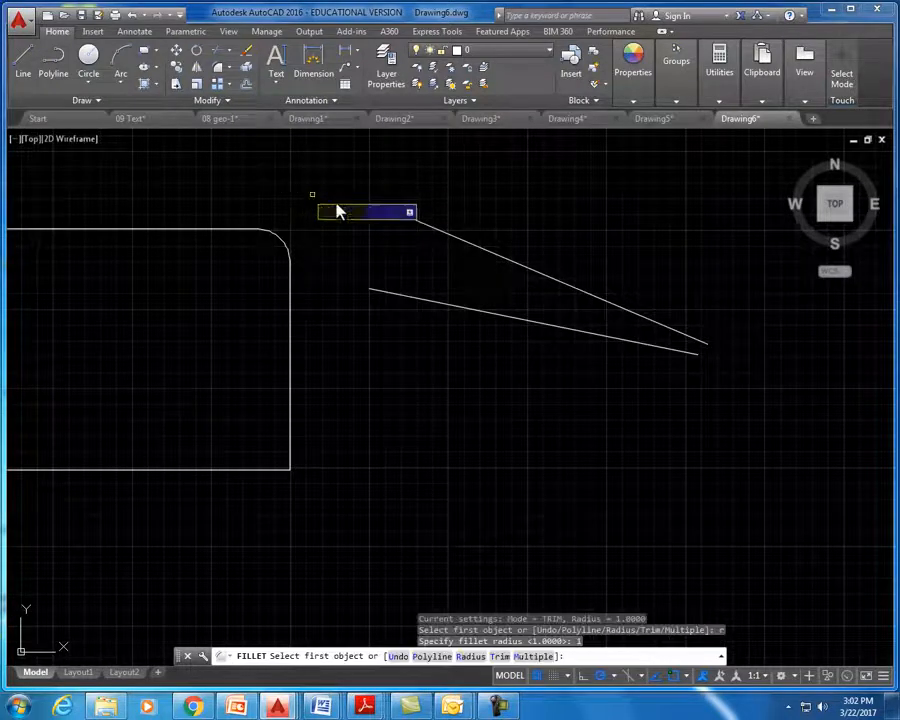
left_click(614, 304)
left_click(614, 340)
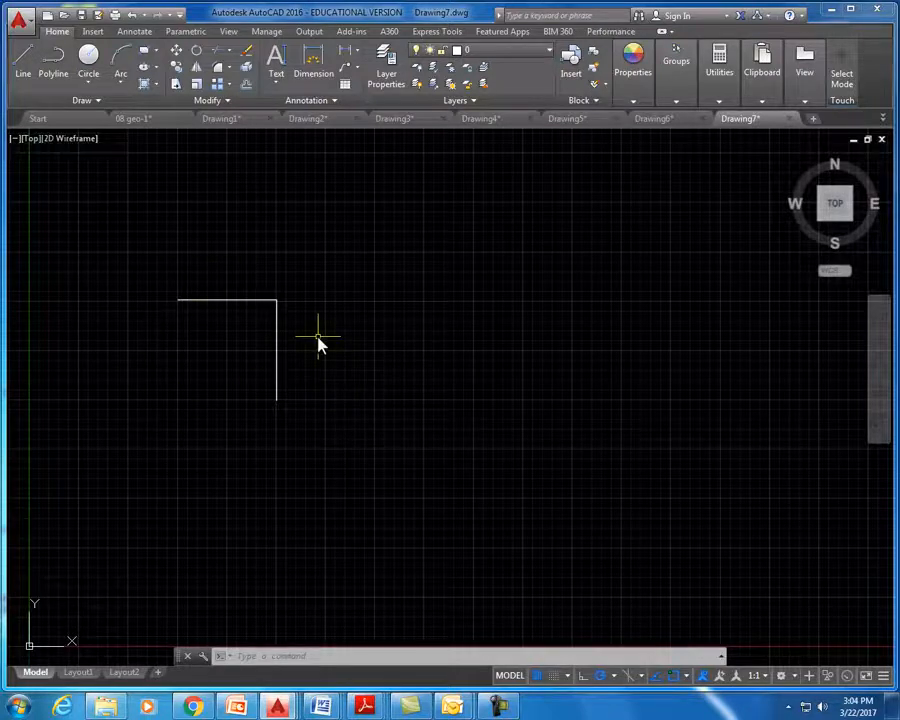
Chamfer the corner between the horizontal and vertical lines, with a first distance of 1 and a second distance of .5
left_click(229, 77)
left_click(211, 118)
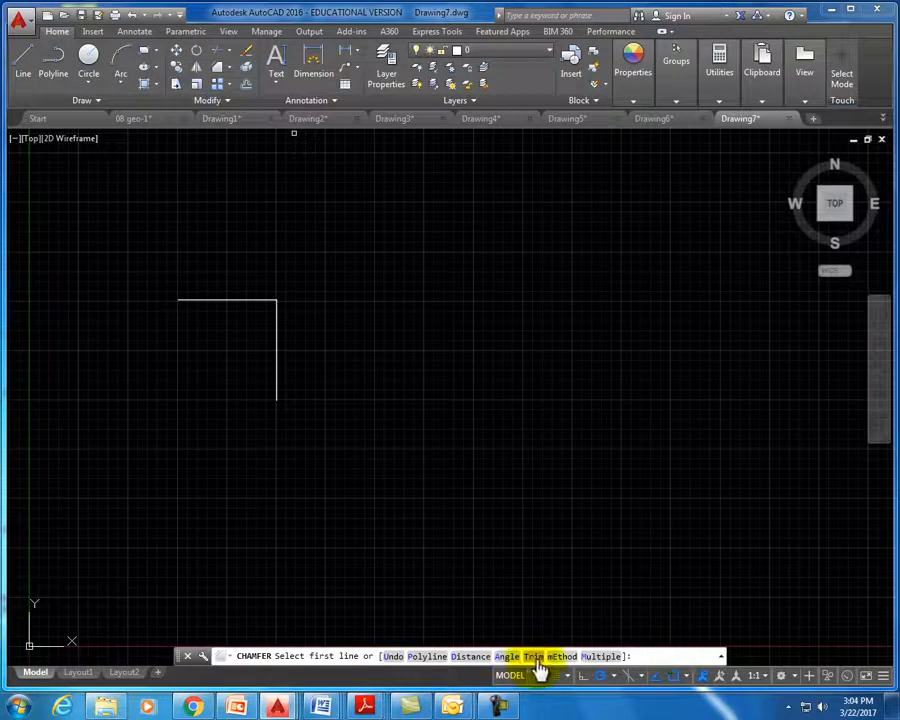
left_click(466, 659)
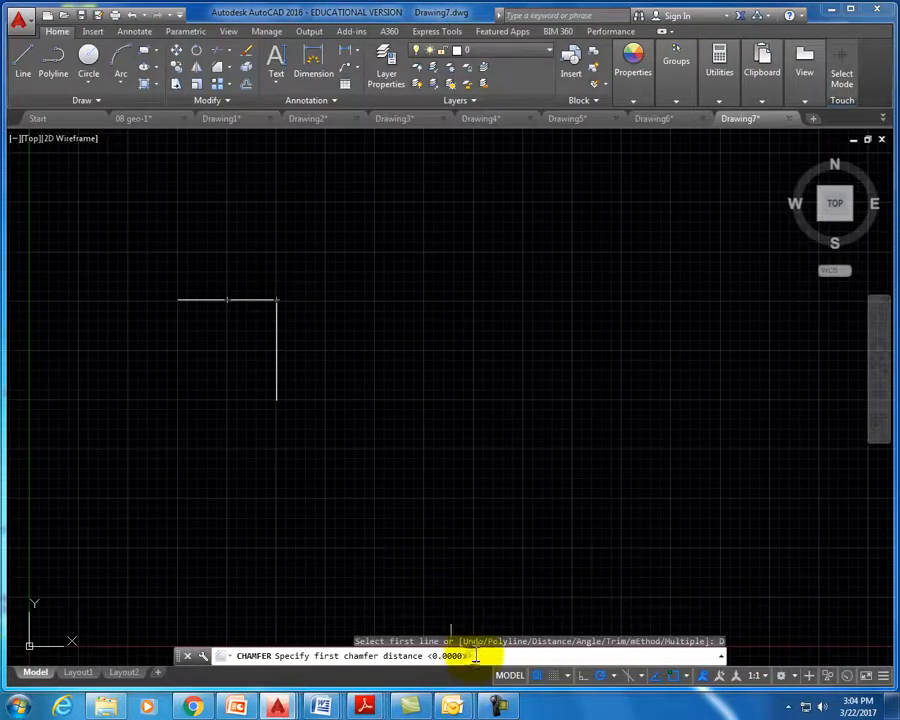
key("Return")
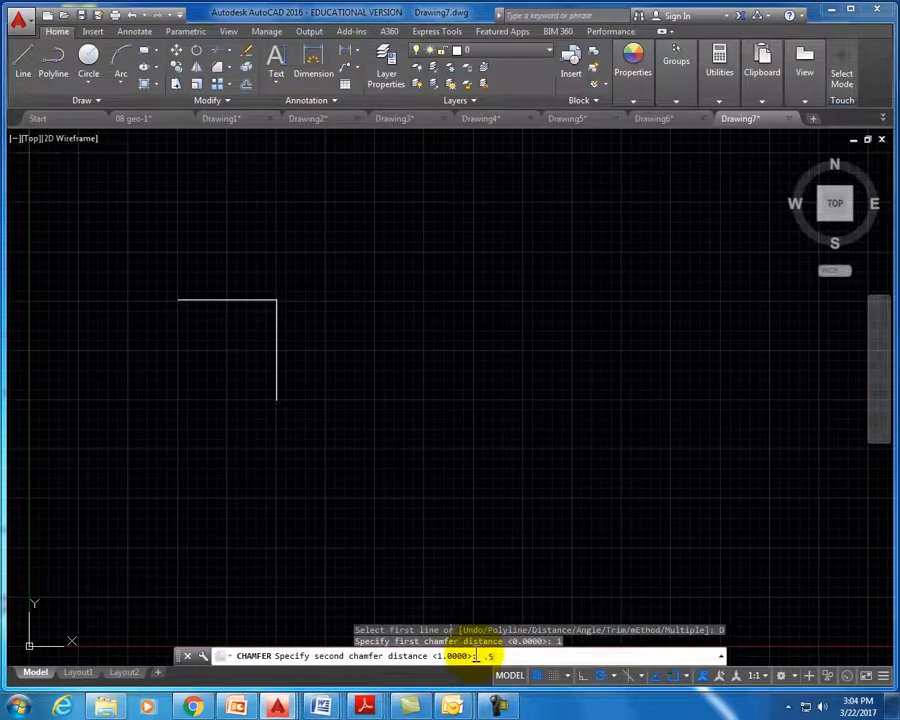
key("Return")
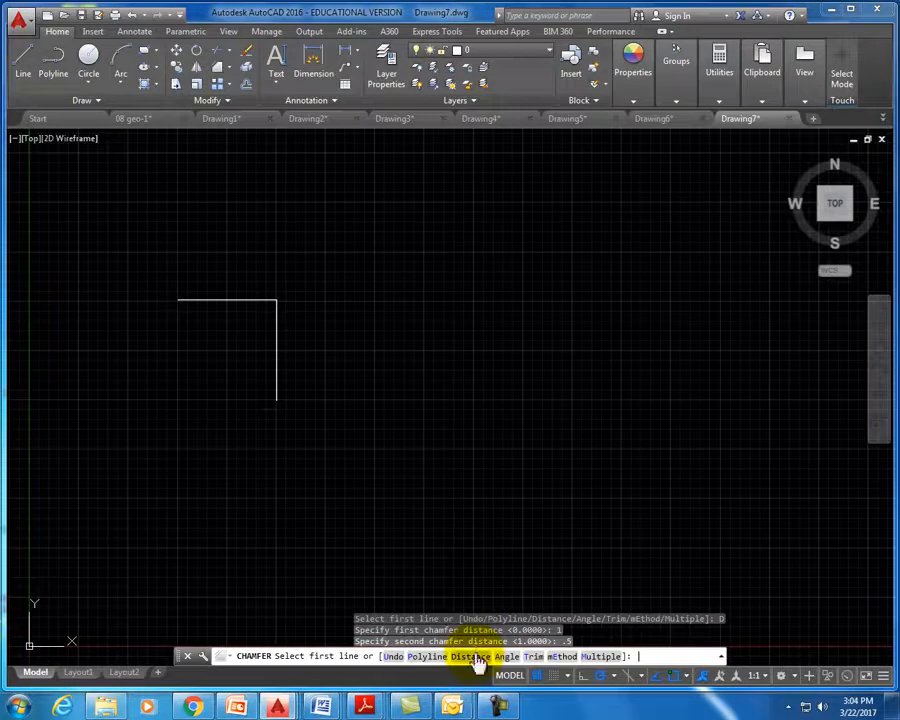
left_click(246, 301)
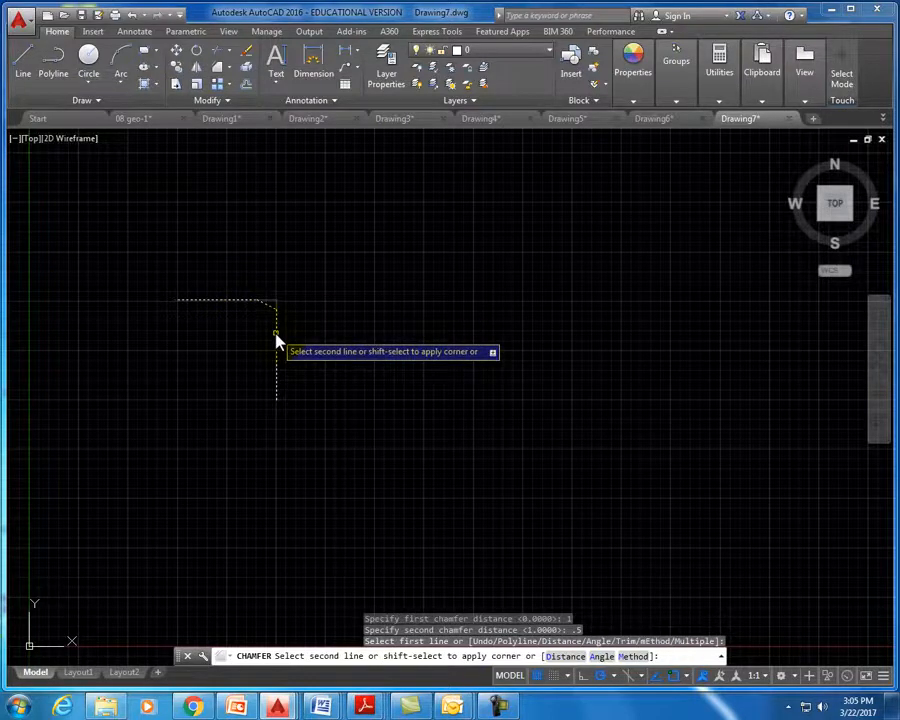
left_click(277, 340)
scroll(300, 345, "up", 5)
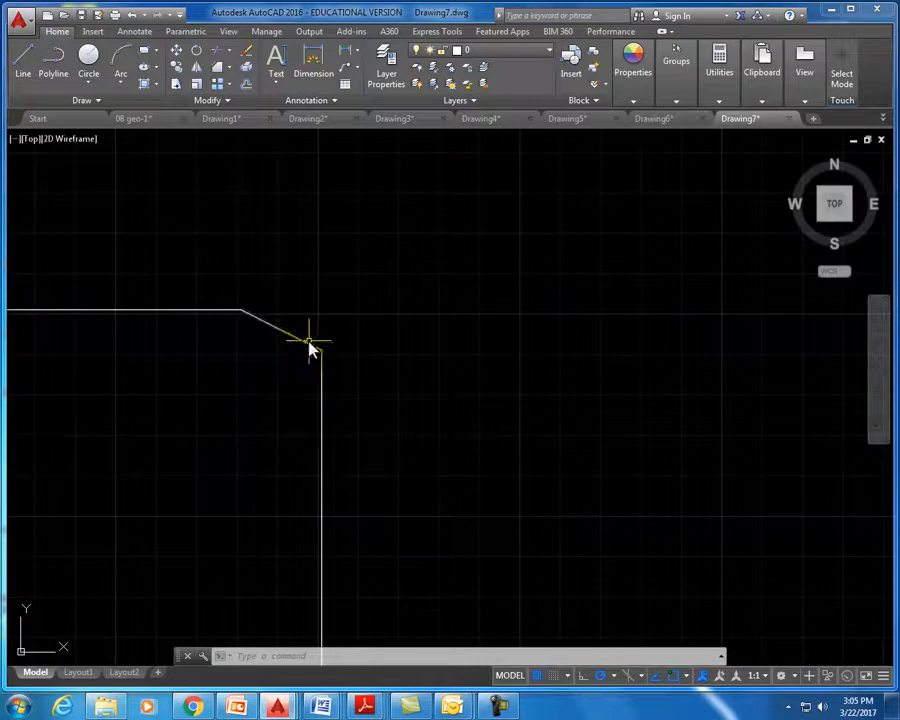
scroll(386, 402, "up", 5)
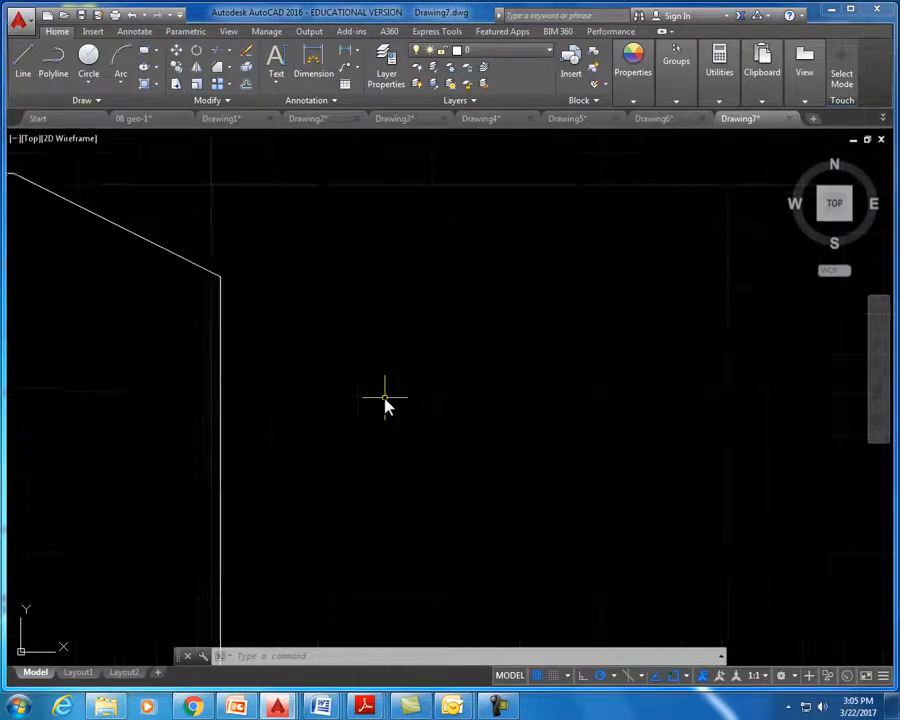
scroll(383, 412, "down", 6)
scroll(383, 410, "down", 3)
middle_click_drag(382, 412, 191, 355)
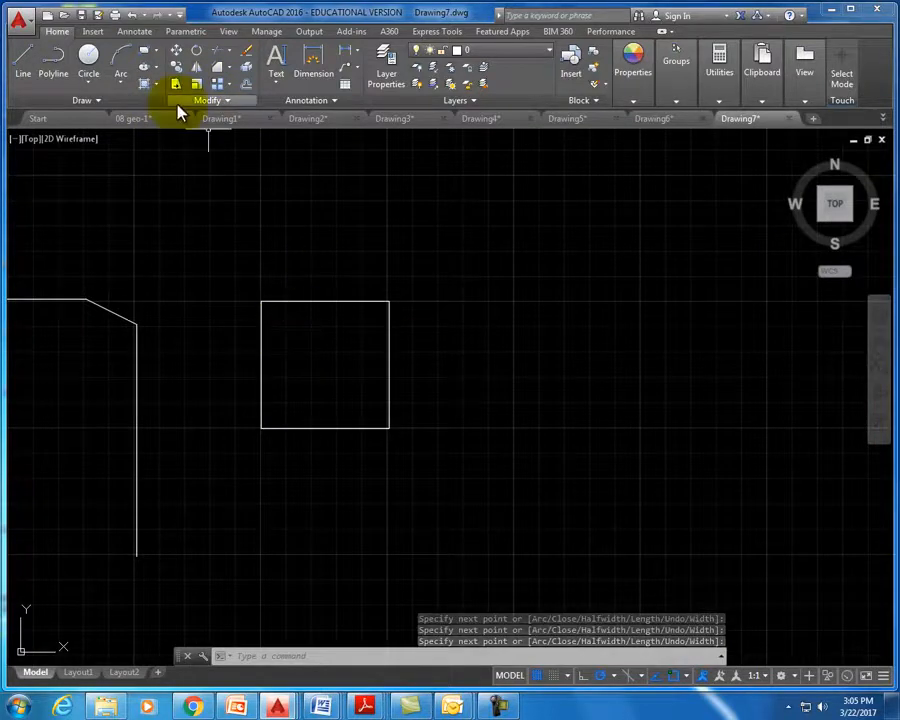
Chamfer all corners of the square polyline at once in Multiple mode, with both chamfer distances set to 1
left_click(221, 72)
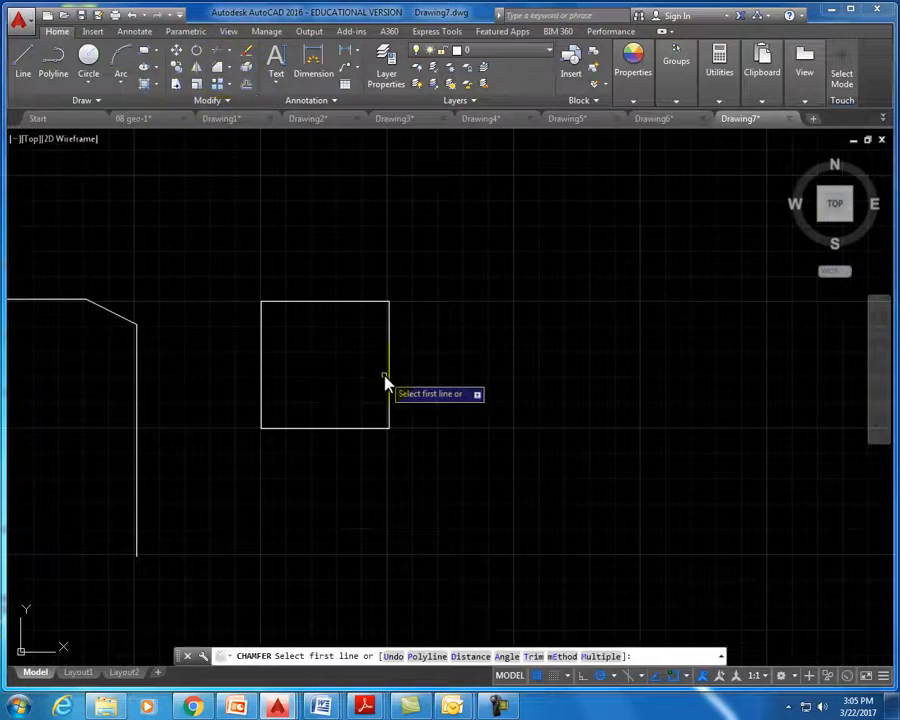
left_click(424, 657)
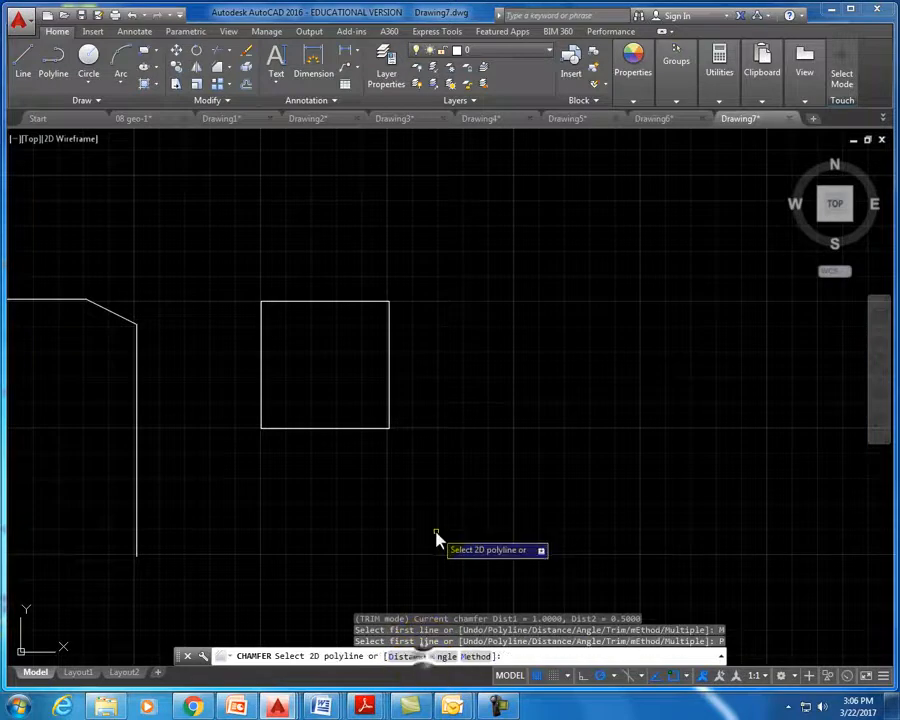
type("d")
key("Return")
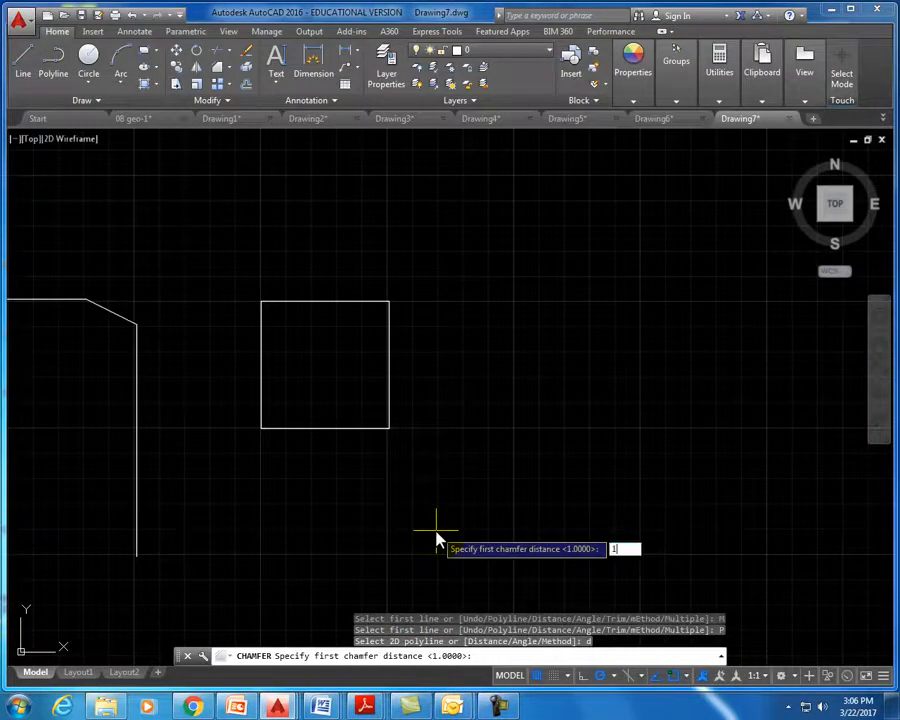
type("1")
key("Return")
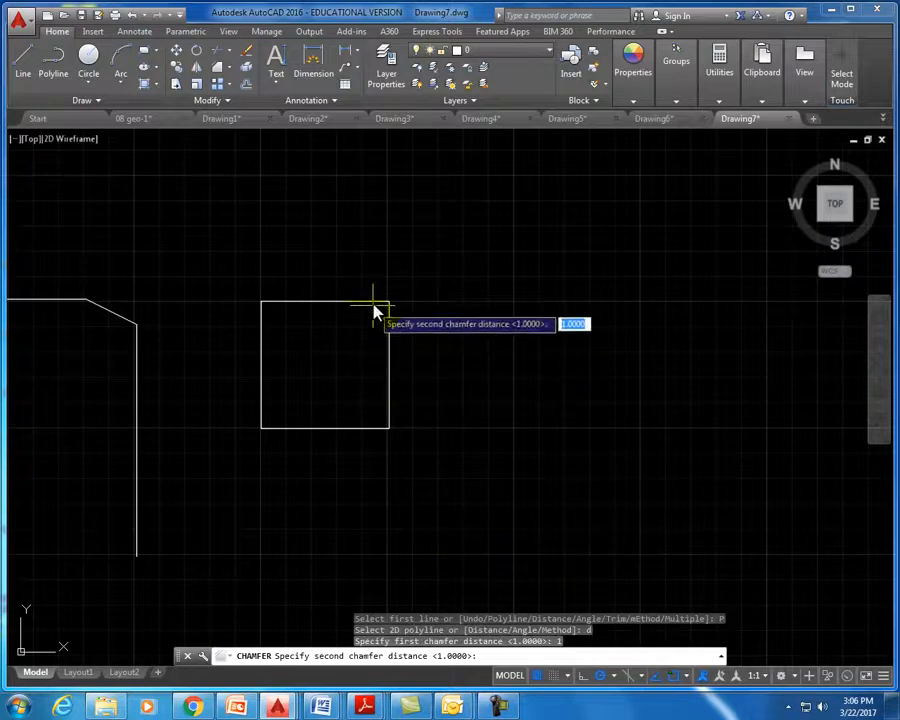
key("Return")
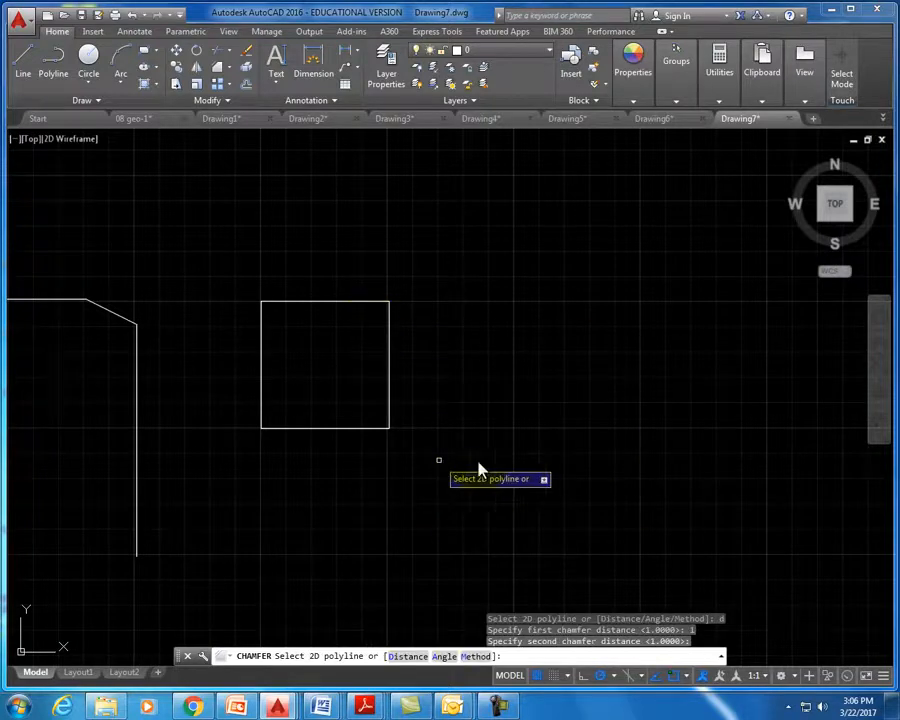
left_click(389, 376)
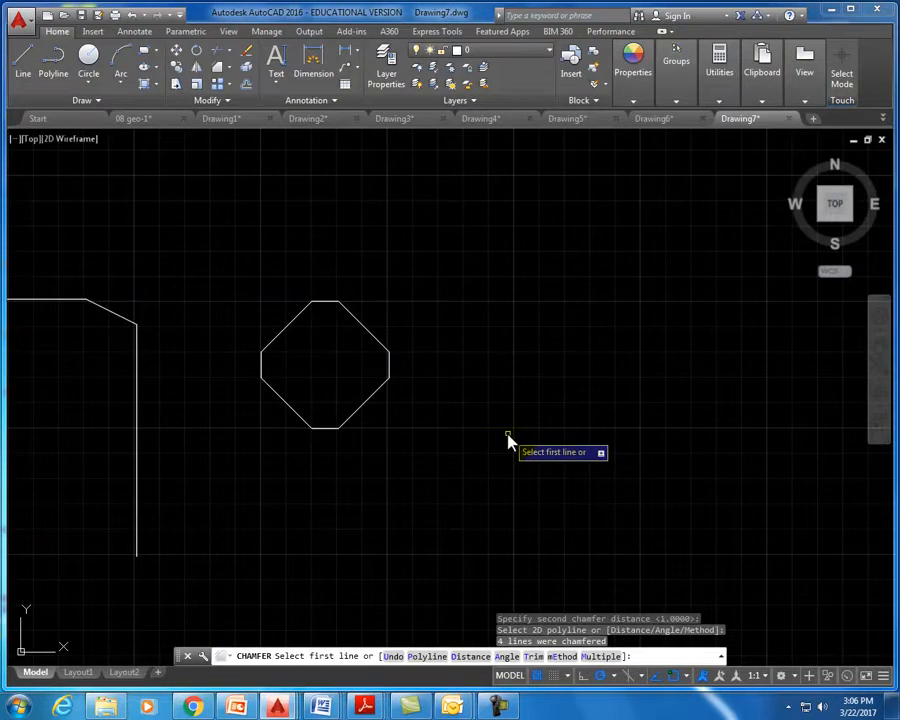